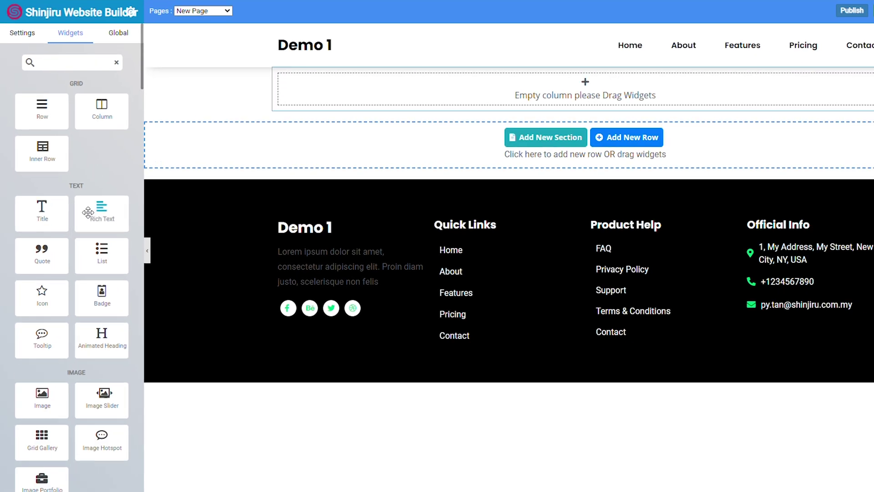
Step: Add a column to the empty row and give it a Custom width of 1920
{"action": "scroll", "coordinate": [76, 370], "scroll_direction": "down", "scroll_amount": 6}
{"action": "scroll", "coordinate": [8, 342], "scroll_direction": "up", "scroll_amount": 6}
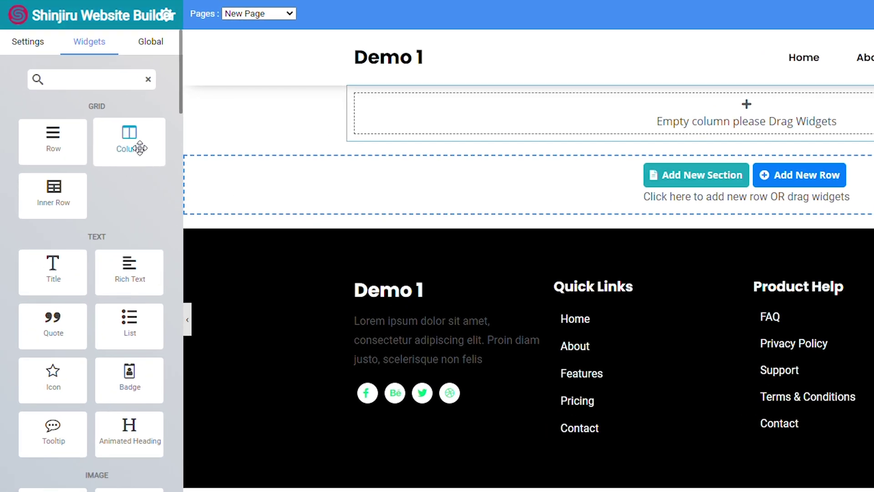
{"action": "left_click_drag", "start_coordinate": [140, 148], "coordinate": [91, 108]}
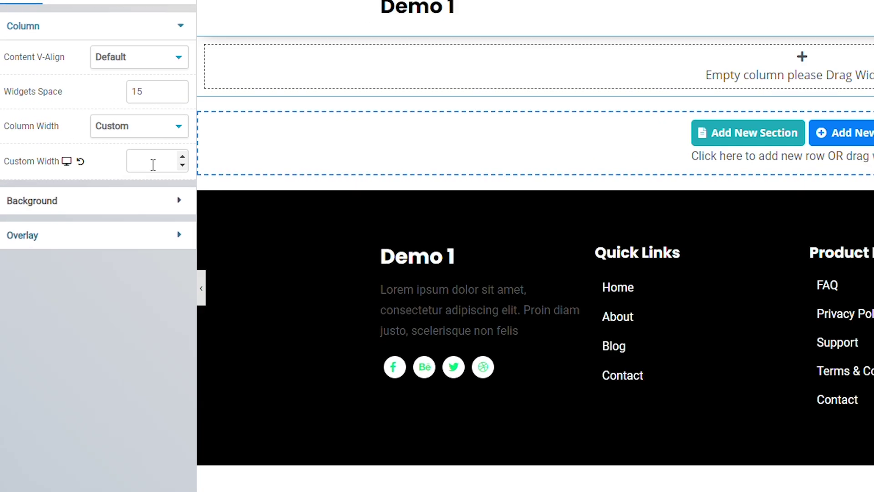
{"action": "left_click", "coordinate": [102, 145]}
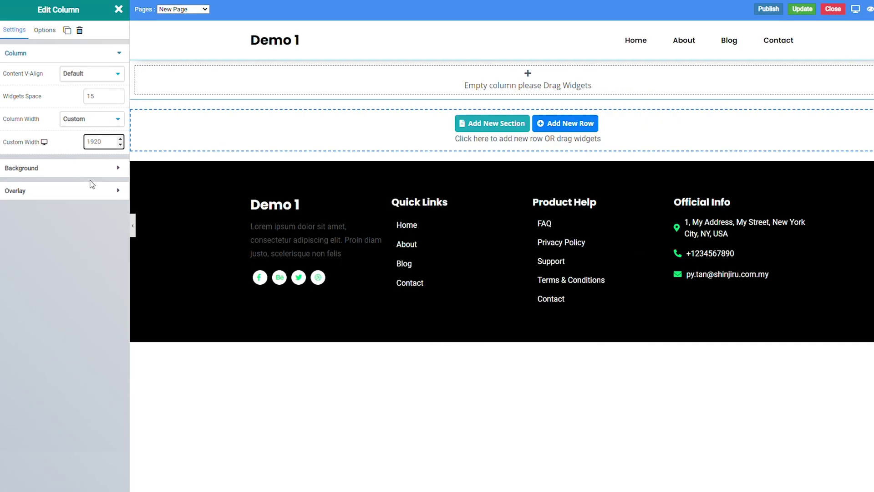
Step: Set the column background to a Parallax image using the coffee-shop photo
{"action": "left_click", "coordinate": [93, 167]}
{"action": "left_click", "coordinate": [81, 109]}
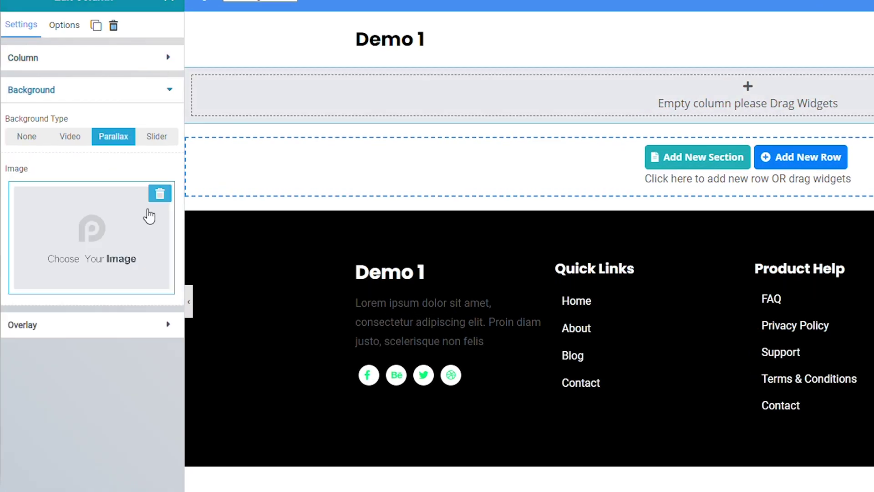
{"action": "left_click", "coordinate": [149, 217]}
{"action": "left_click", "coordinate": [805, 236]}
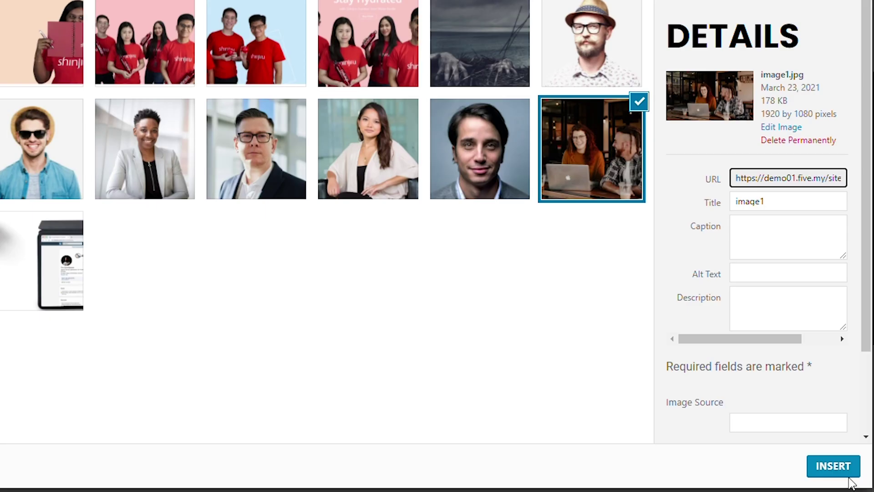
{"action": "left_click", "coordinate": [847, 475]}
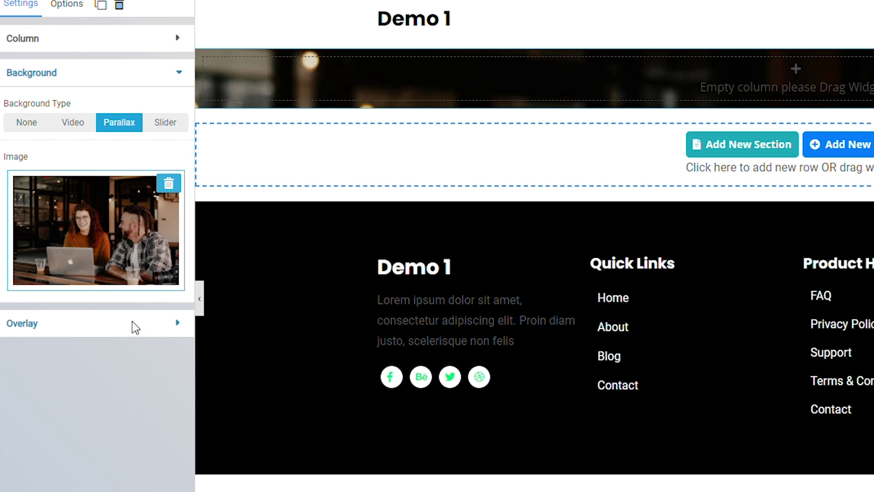
Step: Give the column a light grey #ecf2f4ff overlay and a cyan hover overlay
{"action": "left_click", "coordinate": [138, 328]}
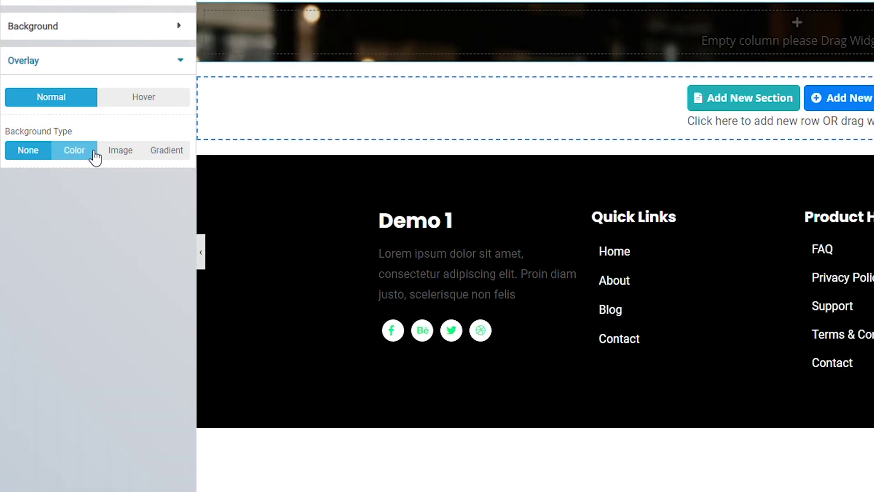
{"action": "left_click", "coordinate": [92, 153]}
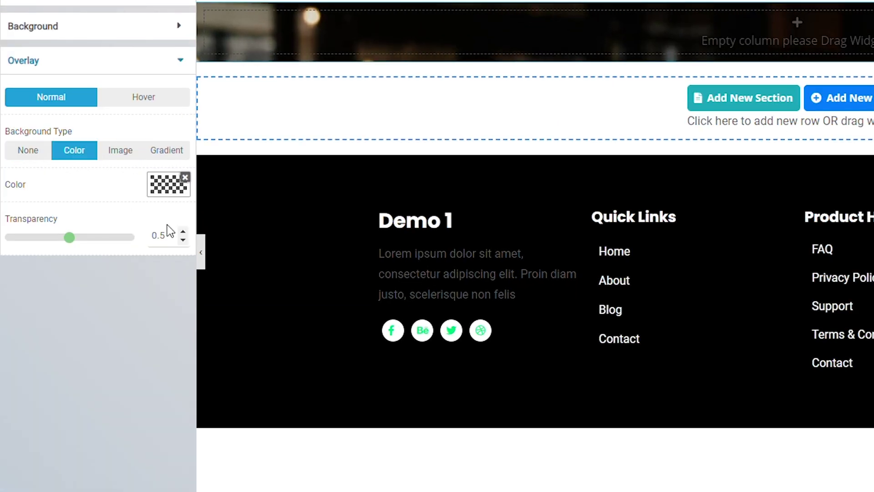
{"action": "left_click", "coordinate": [169, 193]}
{"action": "left_click", "coordinate": [53, 235]}
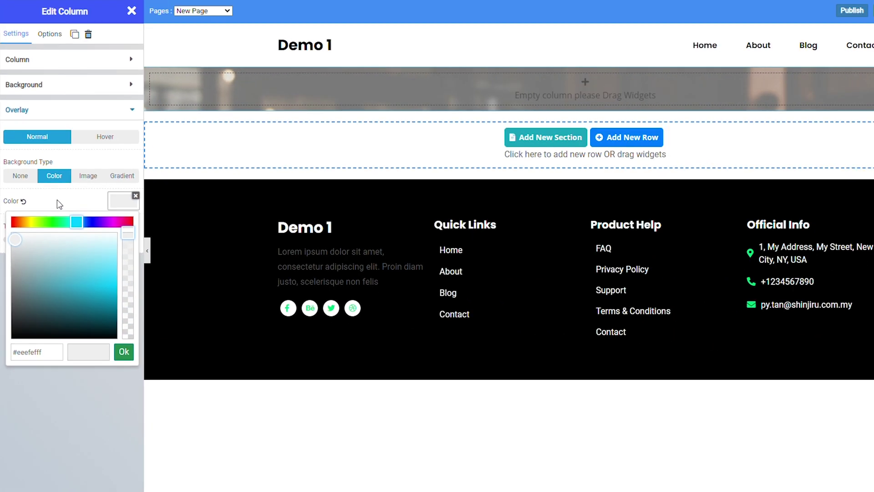
{"action": "left_click", "coordinate": [77, 182]}
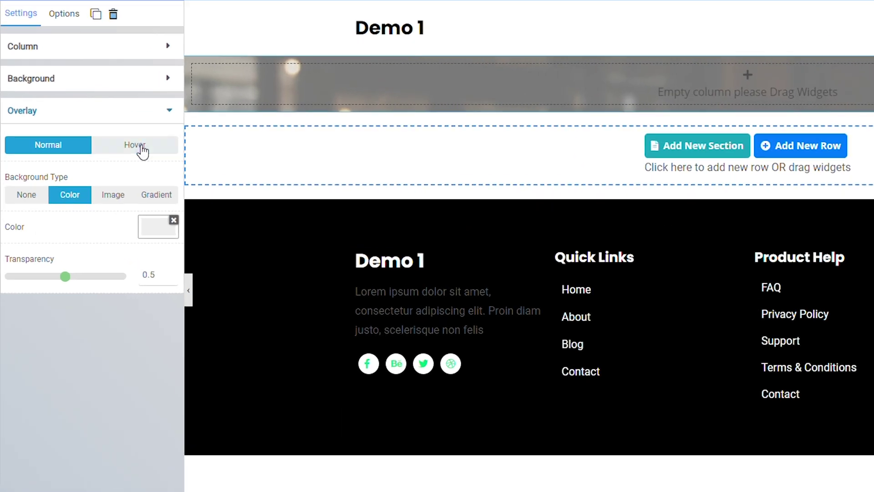
{"action": "left_click", "coordinate": [111, 140]}
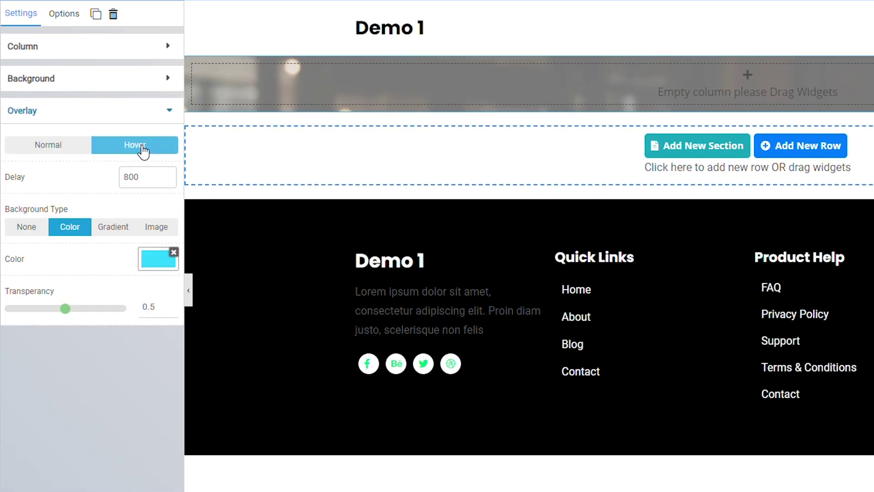
{"action": "left_click", "coordinate": [164, 257]}
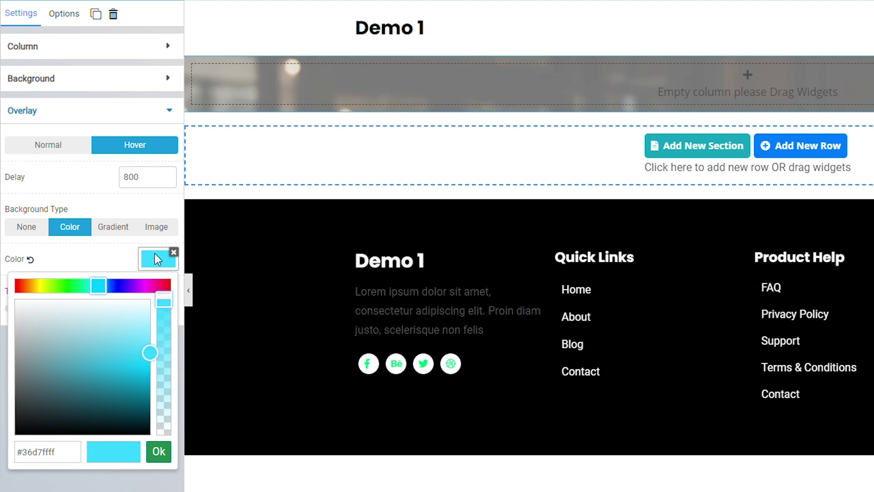
{"action": "left_click", "coordinate": [122, 255]}
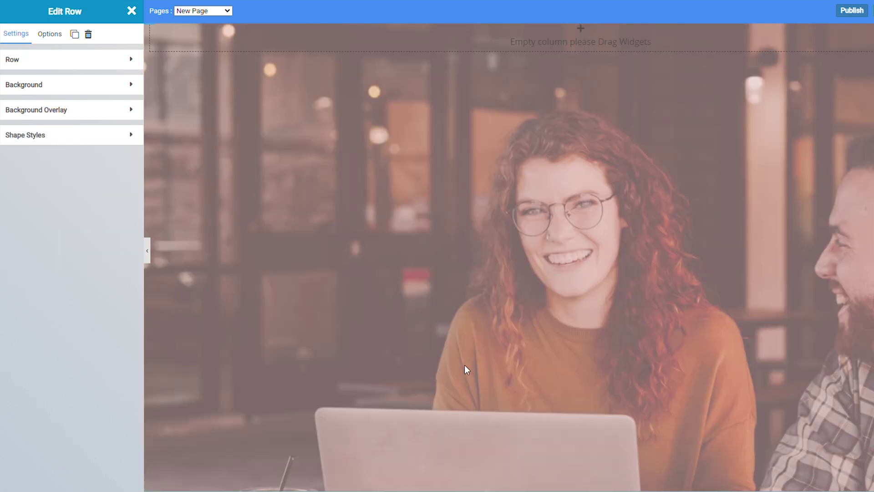
Step: Drop a Rich Text block reading 'Lorem ipsum dolor sit amet' into the photo column
{"action": "scroll", "coordinate": [482, 343], "scroll_direction": "down", "scroll_amount": 1}
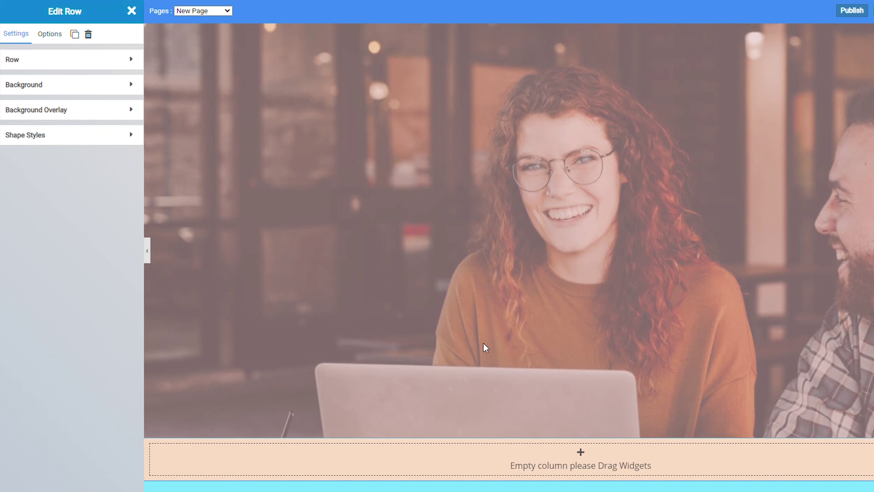
{"action": "scroll", "coordinate": [483, 343], "scroll_direction": "down", "scroll_amount": 4}
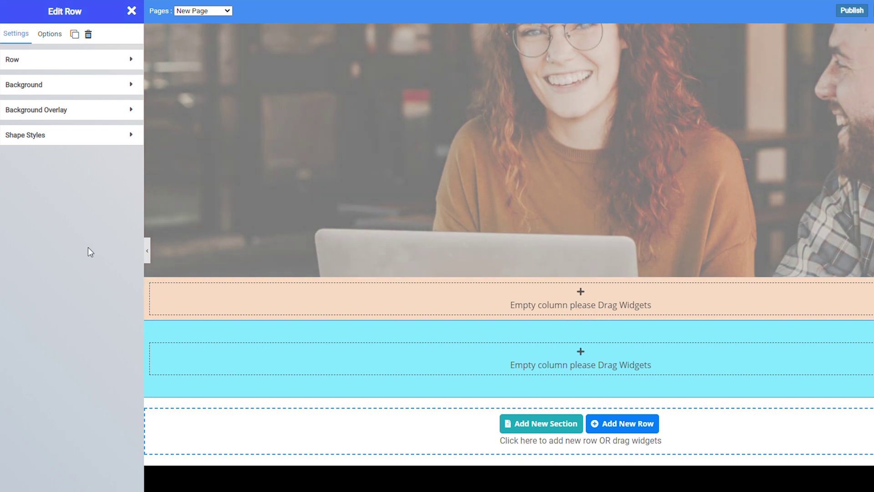
{"action": "scroll", "coordinate": [355, 290], "scroll_direction": "up", "scroll_amount": 3}
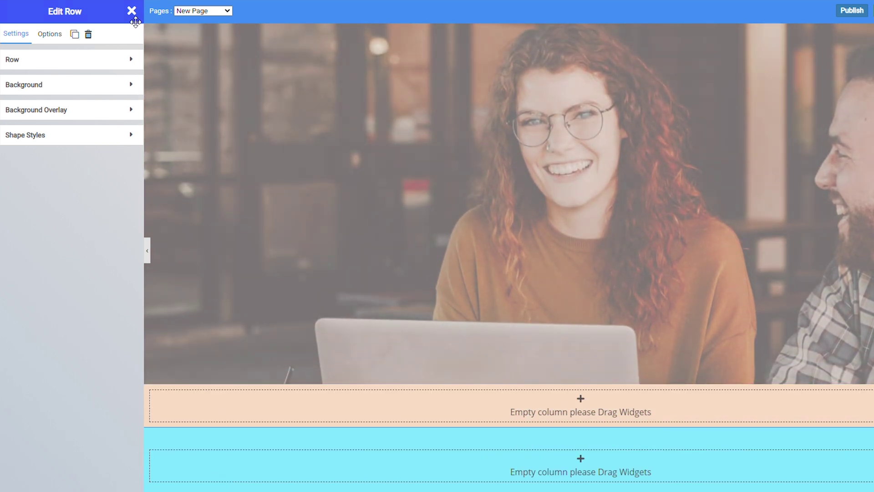
{"action": "left_click", "coordinate": [131, 11]}
{"action": "left_click_drag", "start_coordinate": [154, 253], "coordinate": [686, 198]}
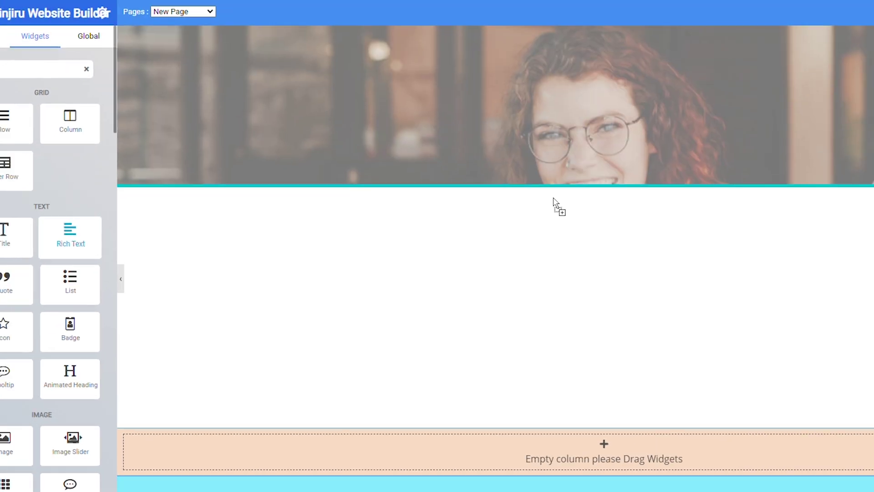
{"action": "left_click_drag", "start_coordinate": [553, 198], "coordinate": [556, 203]}
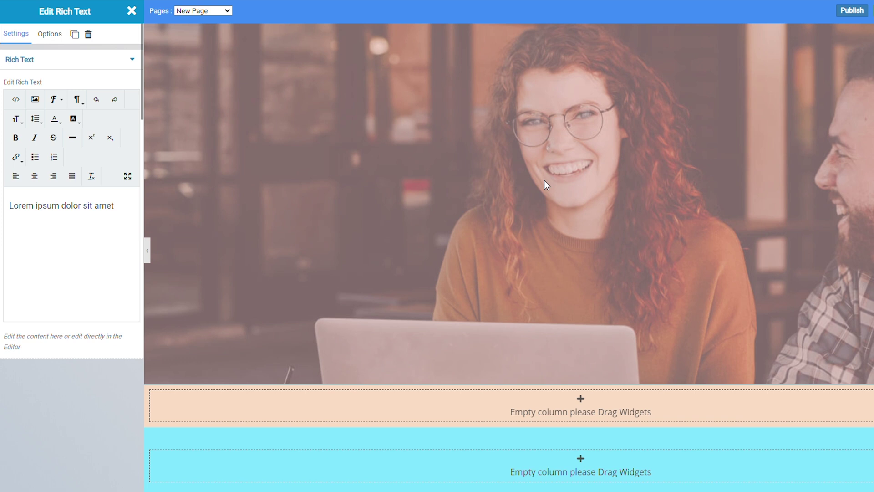
{"action": "scroll", "coordinate": [542, 187], "scroll_direction": "down", "scroll_amount": 2}
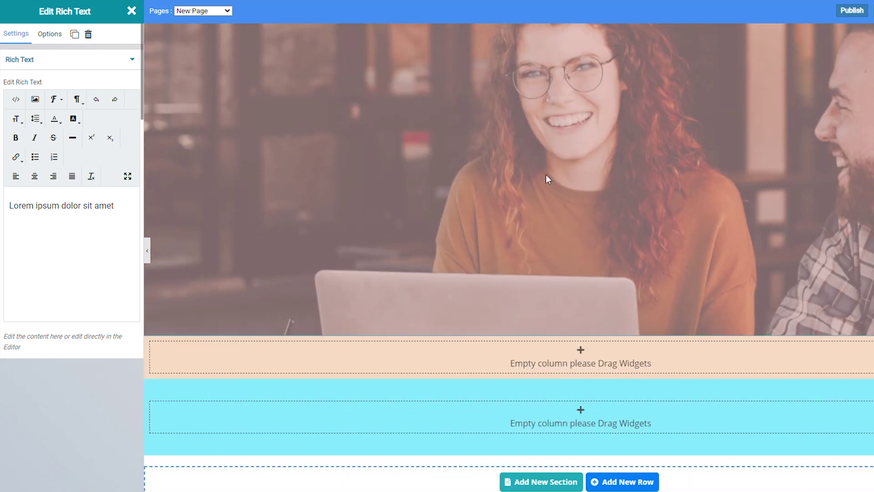
Step: Place an Inner Row widget inside the empty peach column
{"action": "scroll", "coordinate": [564, 177], "scroll_direction": "down", "scroll_amount": 4}
{"action": "left_click", "coordinate": [597, 251]}
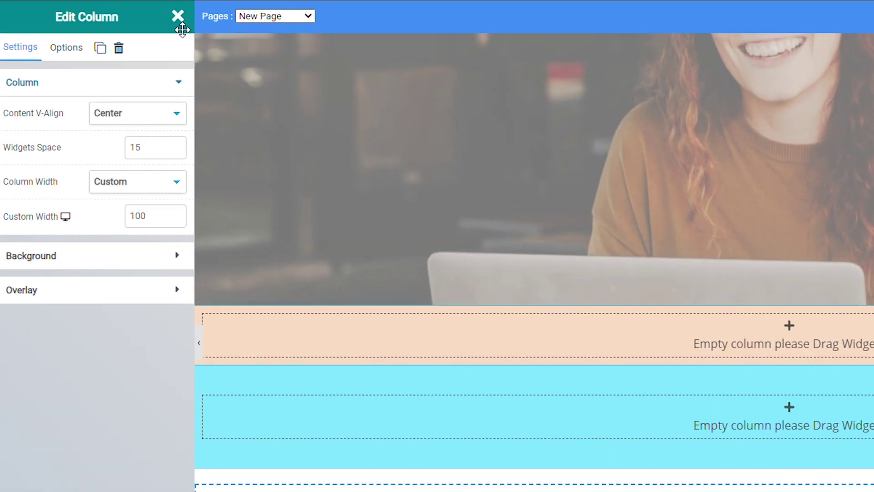
{"action": "left_click", "coordinate": [131, 11]}
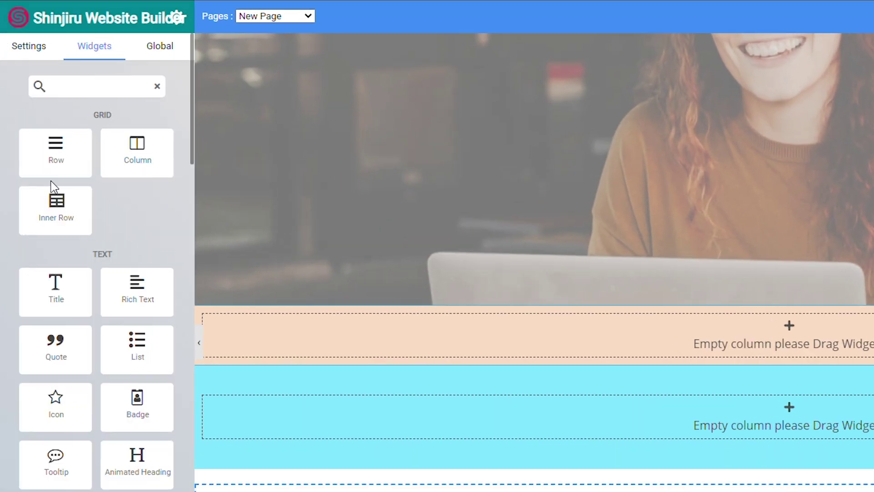
{"action": "left_click_drag", "start_coordinate": [64, 214], "coordinate": [683, 338]}
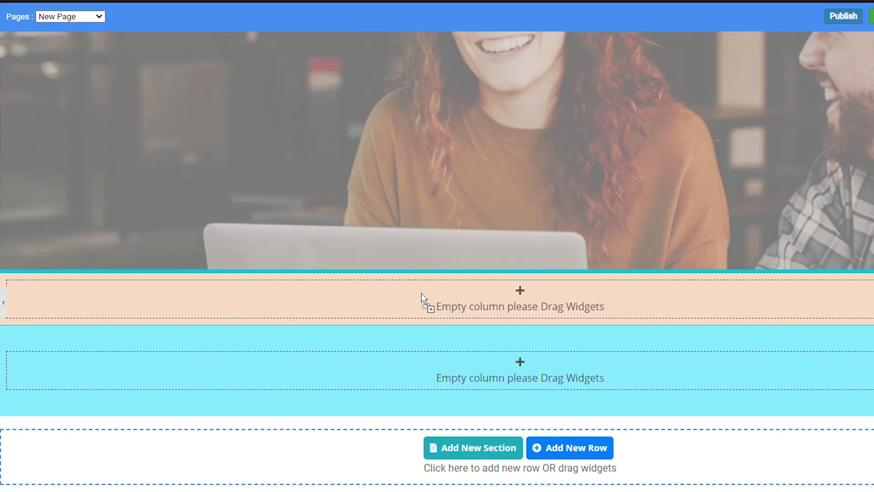
{"action": "left_click_drag", "start_coordinate": [426, 301], "coordinate": [425, 301]}
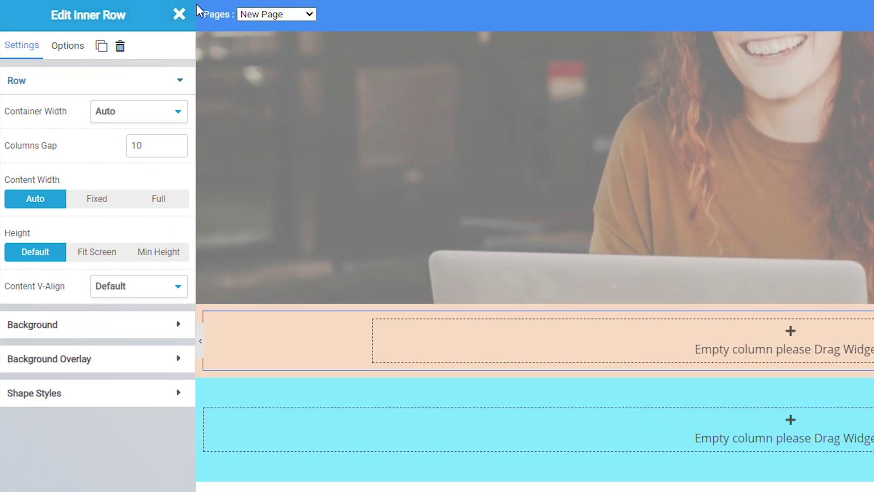
{"action": "left_click", "coordinate": [180, 14]}
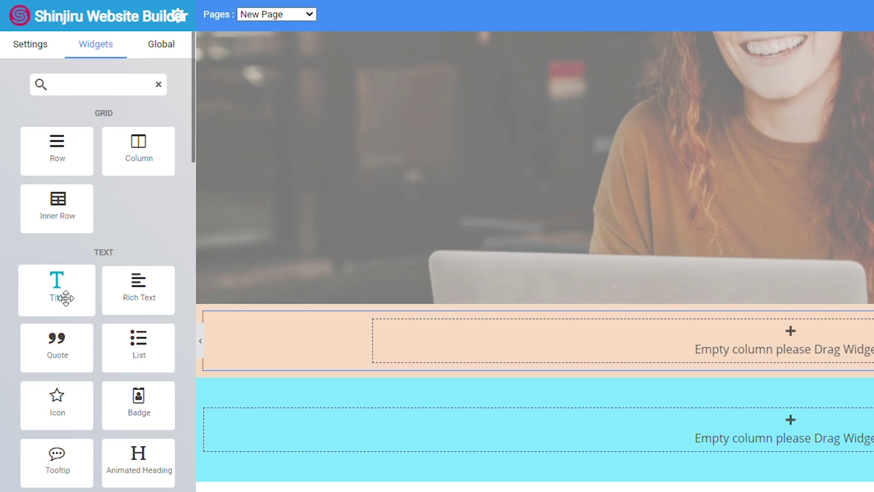
Step: Drop a Title heading into the peach column and select its text
{"action": "left_click_drag", "start_coordinate": [60, 296], "coordinate": [626, 305]}
{"action": "left_click_drag", "start_coordinate": [390, 247], "coordinate": [572, 287]}
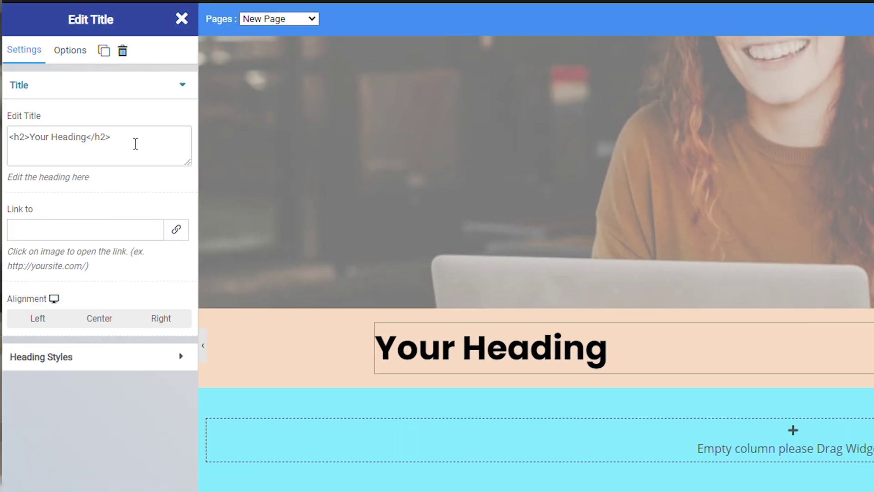
{"action": "left_click_drag", "start_coordinate": [135, 142], "coordinate": [5, 161]}
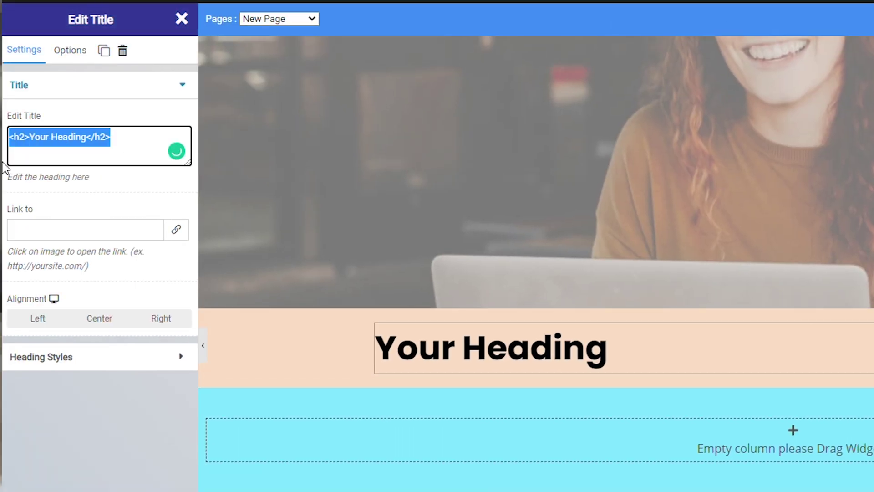
{"action": "left_click", "coordinate": [181, 19]}
Step: Add another inner row and a Rich Text block beneath the heading
{"action": "left_click_drag", "start_coordinate": [72, 227], "coordinate": [616, 372]}
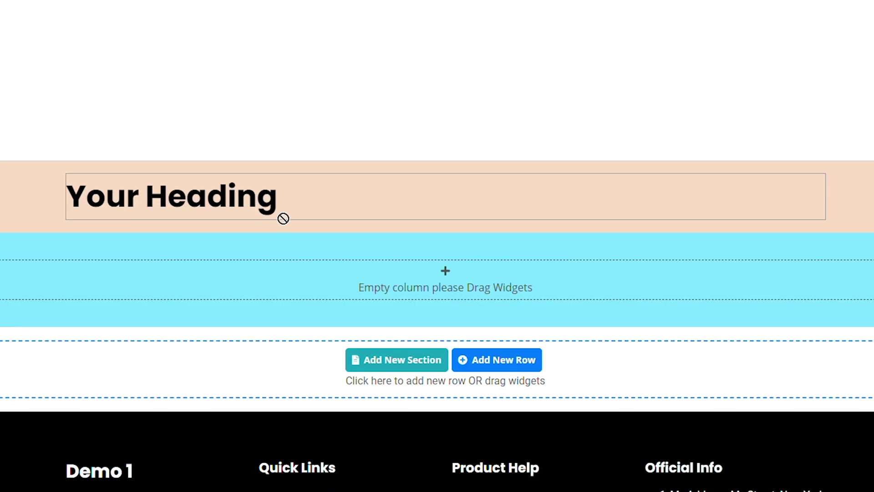
{"action": "left_click_drag", "start_coordinate": [283, 219], "coordinate": [377, 231]}
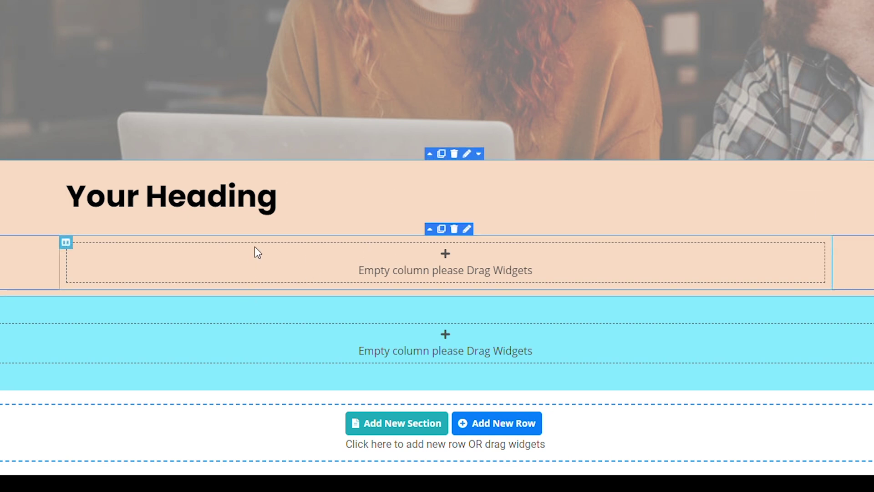
{"action": "left_click", "coordinate": [257, 252]}
{"action": "left_click", "coordinate": [189, 23]}
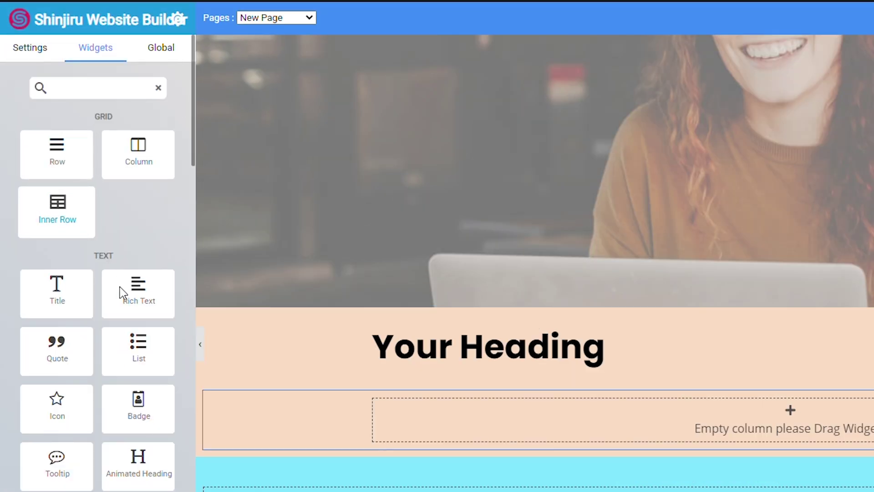
{"action": "left_click_drag", "start_coordinate": [129, 299], "coordinate": [558, 416]}
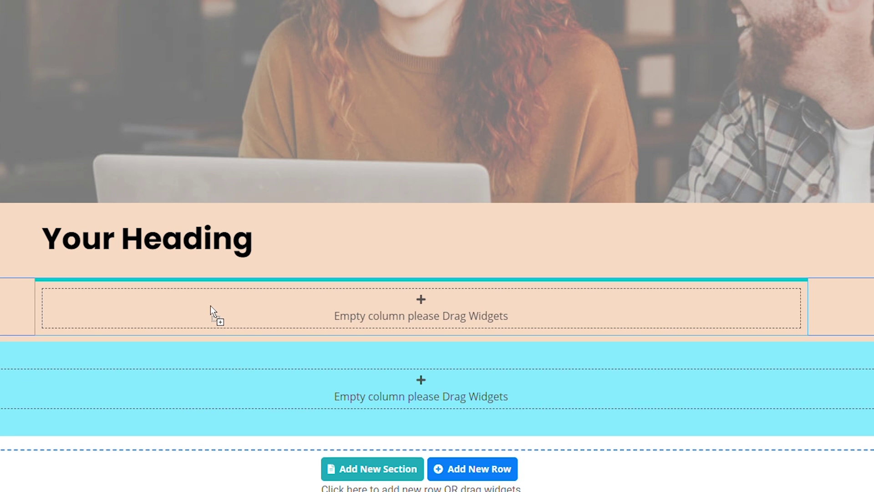
{"action": "left_click_drag", "start_coordinate": [210, 305], "coordinate": [210, 305]}
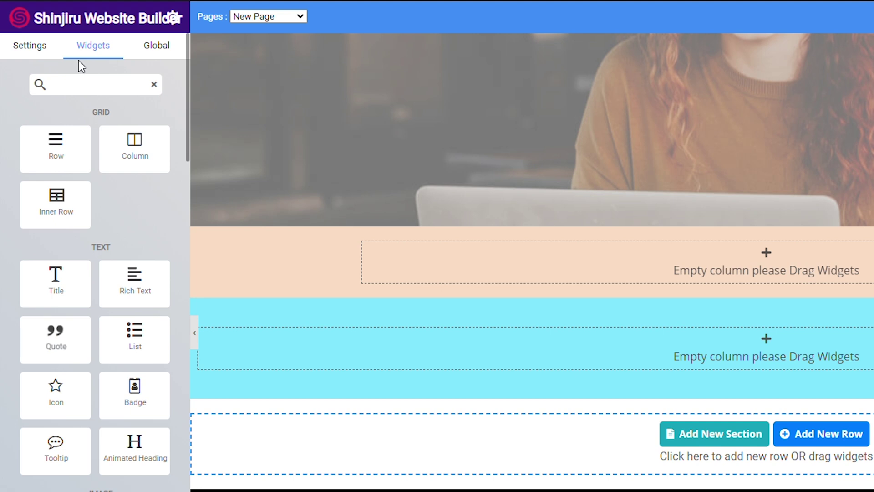
Step: Search widgets for 'conta' and drop a Contact Form into the peach row's empty column
{"action": "left_click", "coordinate": [98, 89]}
{"action": "scroll", "coordinate": [118, 160], "scroll_direction": "down", "scroll_amount": 5}
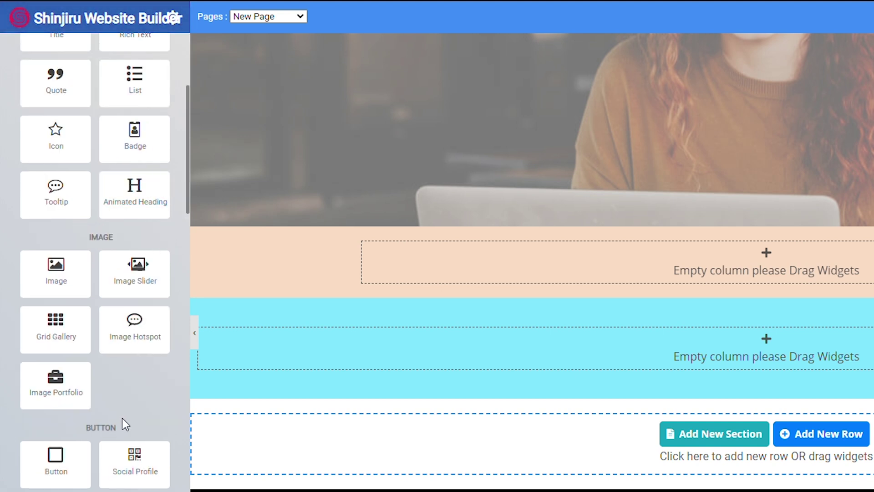
{"action": "scroll", "coordinate": [123, 415], "scroll_direction": "up", "scroll_amount": 5}
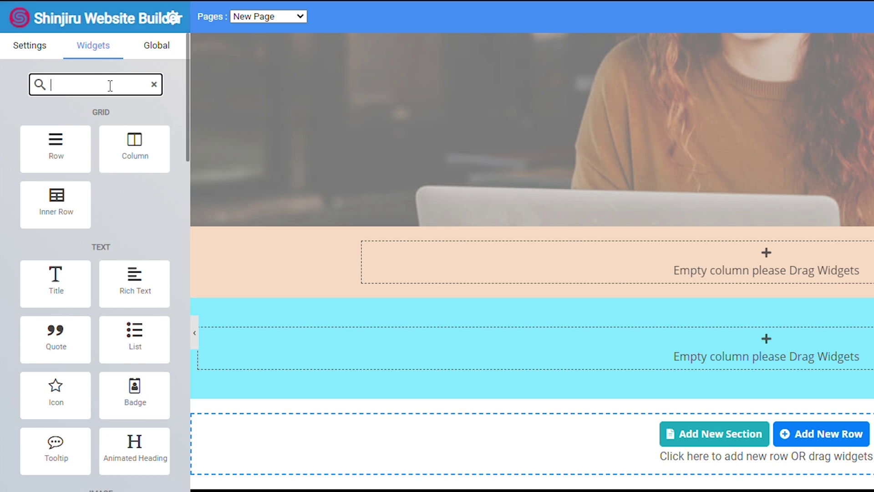
{"action": "type", "text": "con"}
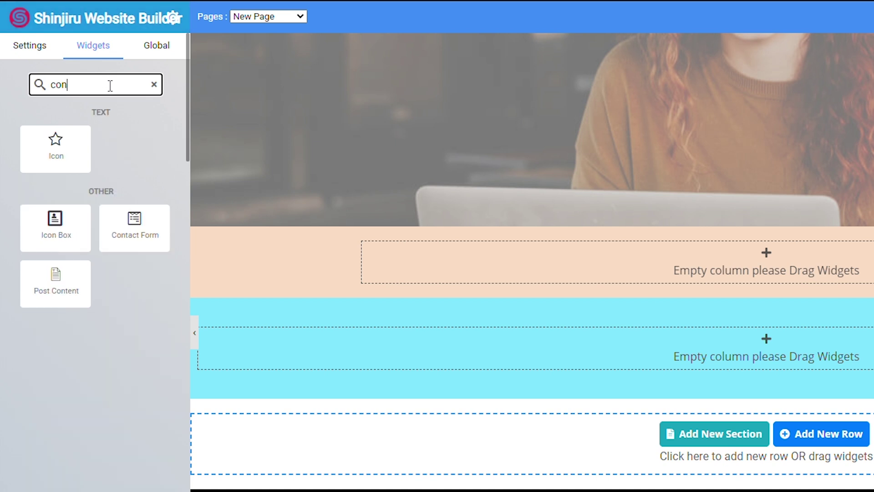
{"action": "type", "text": "ta"}
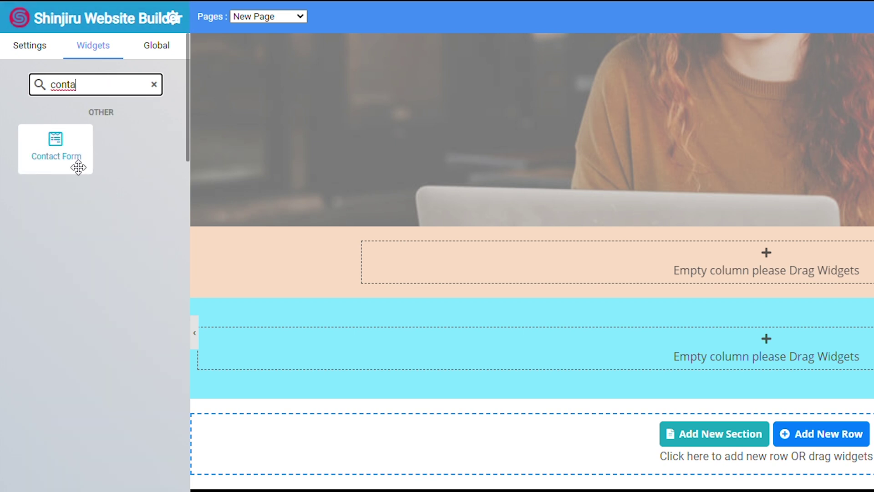
{"action": "left_click_drag", "start_coordinate": [69, 157], "coordinate": [630, 255]}
{"action": "mouse_move", "coordinate": [458, 245]}
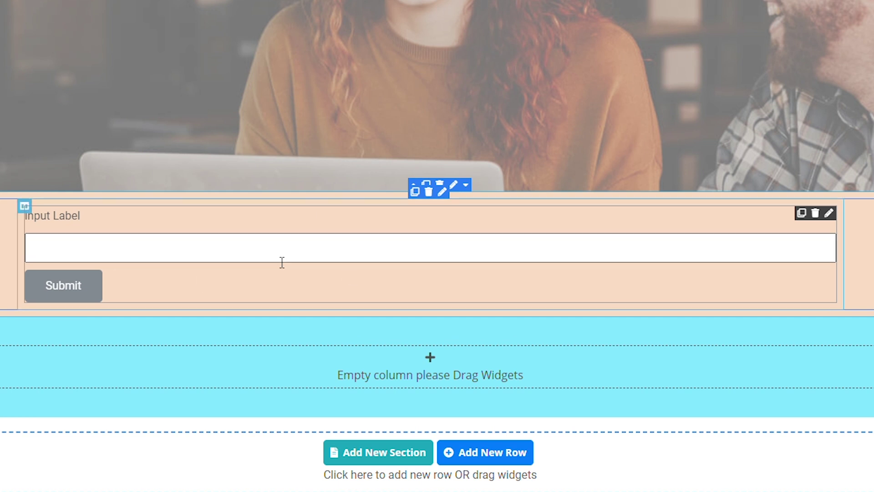
Step: Rename the contact form's first field label from Input Label to Name
{"action": "left_click", "coordinate": [331, 242]}
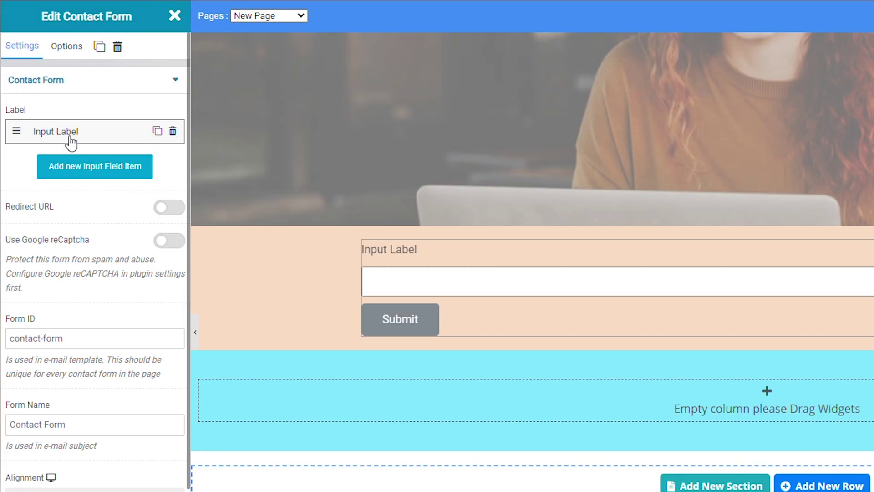
{"action": "left_click", "coordinate": [80, 138]}
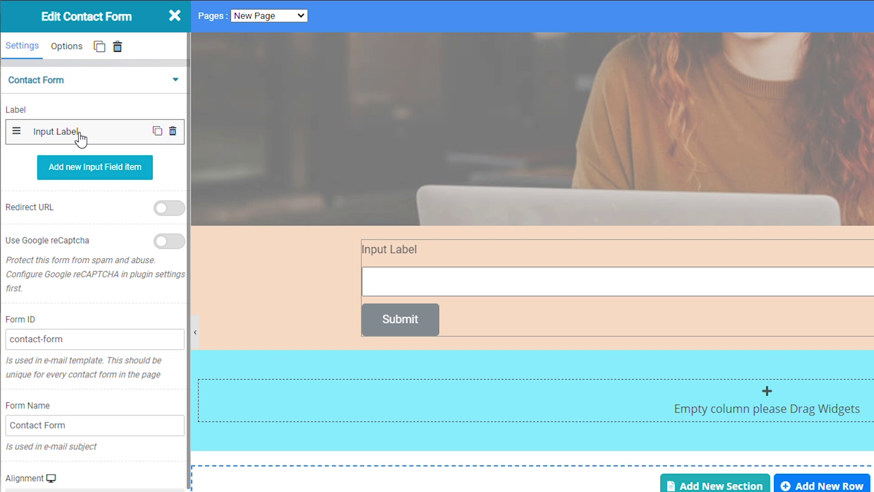
{"action": "left_click", "coordinate": [114, 132]}
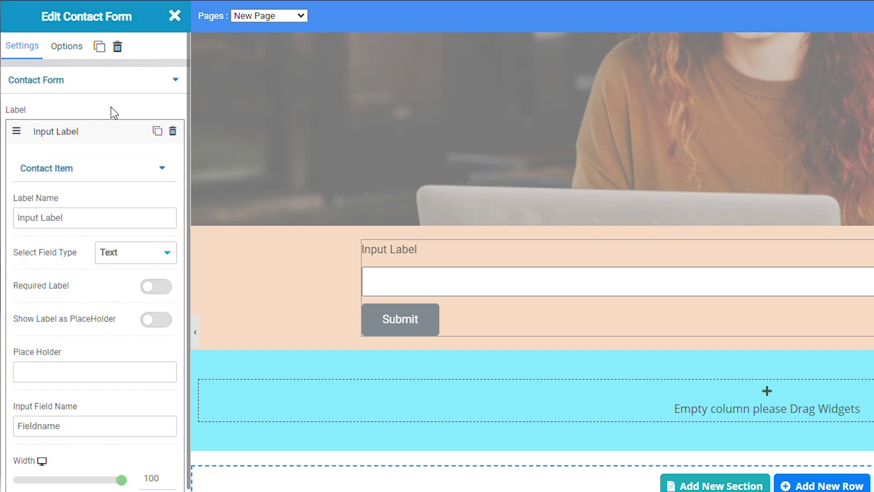
{"action": "left_click", "coordinate": [84, 223]}
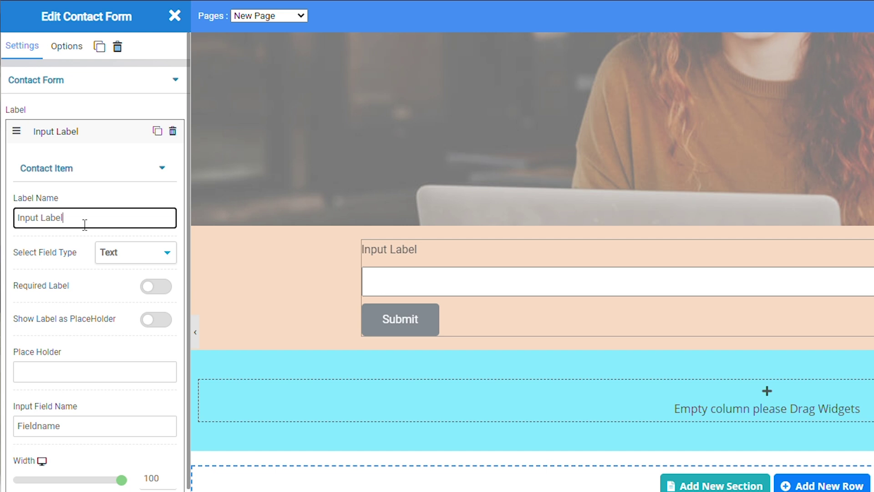
{"action": "key", "text": "BackSpace"}
{"action": "key", "text": "ctrl+a"}
{"action": "key", "text": "BackSpace"}
{"action": "type", "text": "Nam"}
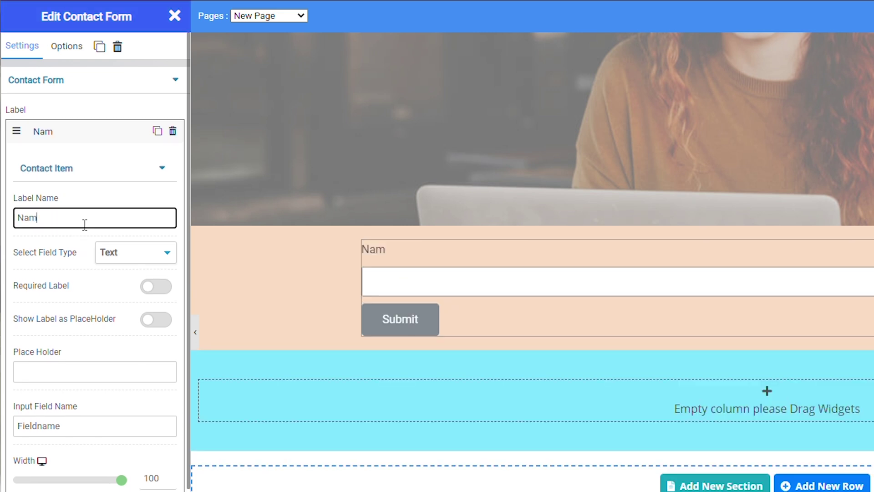
{"action": "type", "text": "e"}
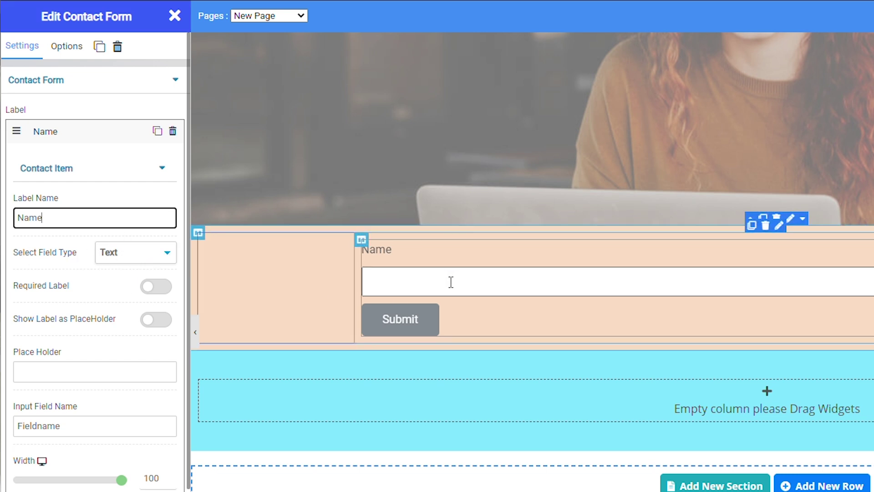
Step: Duplicate the Name field and preview the form
{"action": "left_click", "coordinate": [156, 132]}
{"action": "left_click", "coordinate": [159, 133]}
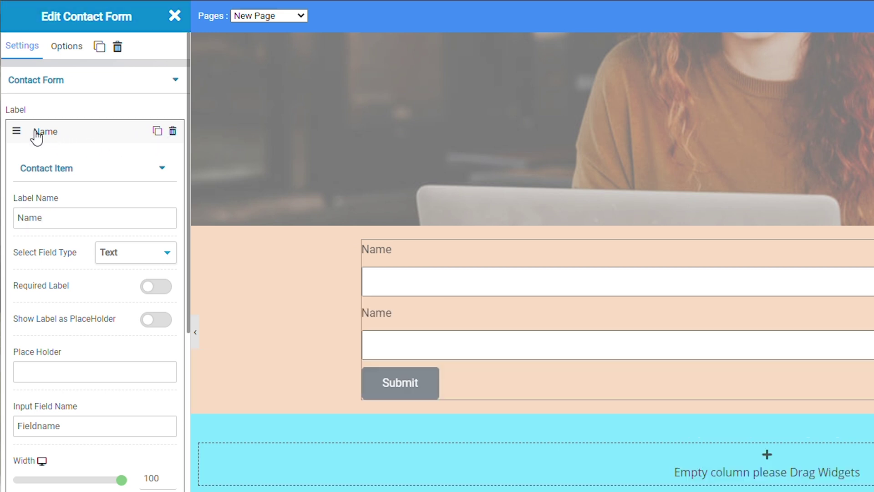
{"action": "left_click", "coordinate": [195, 332]}
{"action": "left_click", "coordinate": [151, 237]}
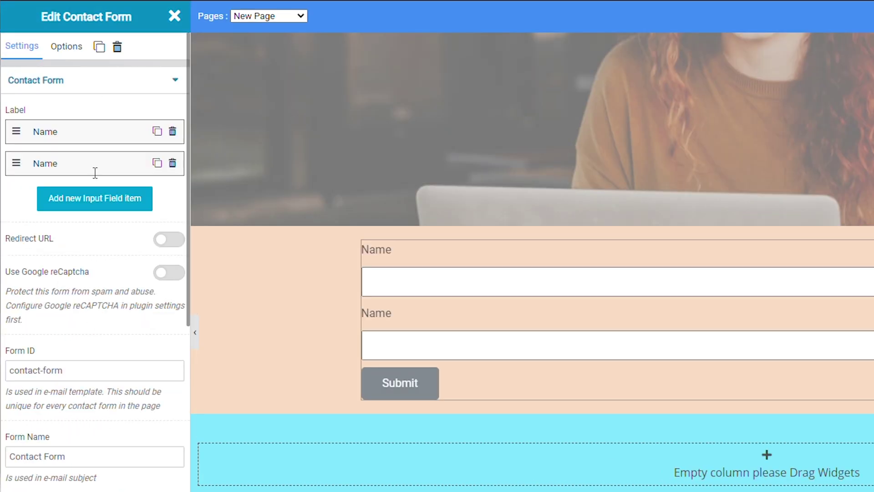
{"action": "scroll", "coordinate": [94, 168], "scroll_direction": "down", "scroll_amount": 2}
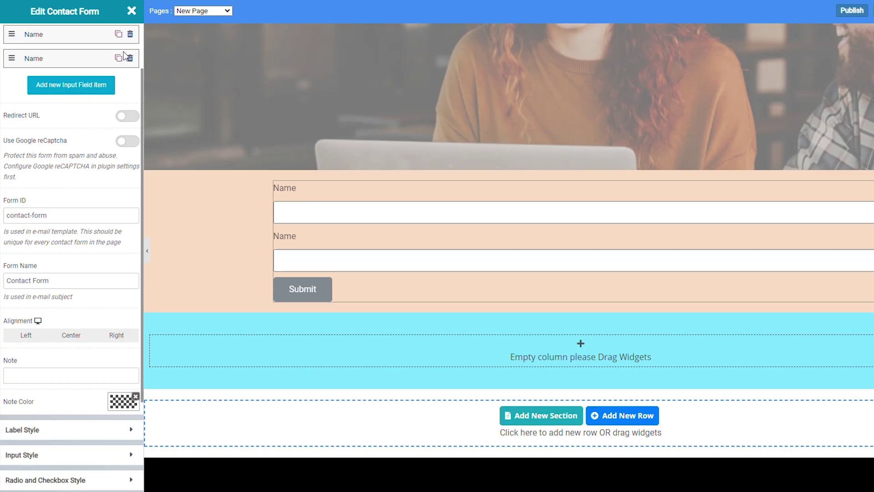
{"action": "scroll", "coordinate": [91, 169], "scroll_direction": "up", "scroll_amount": 2}
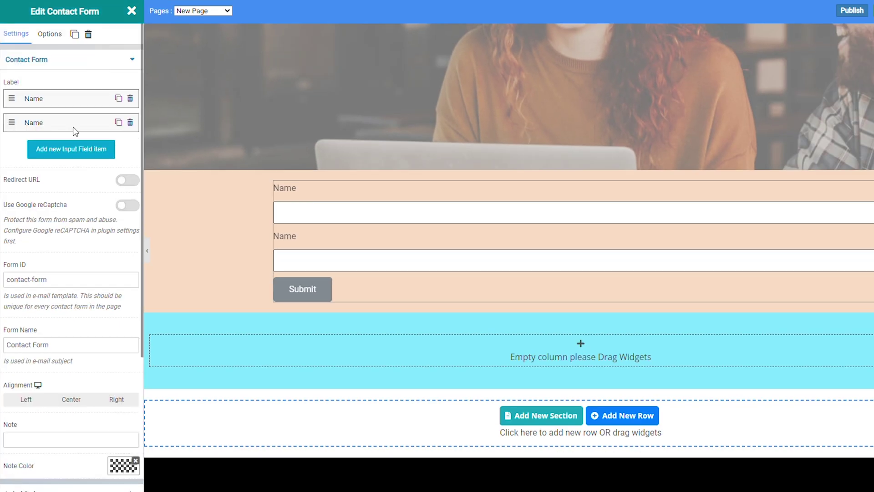
Step: Make the duplicated field a Checkbox labelled Option
{"action": "left_click", "coordinate": [42, 128]}
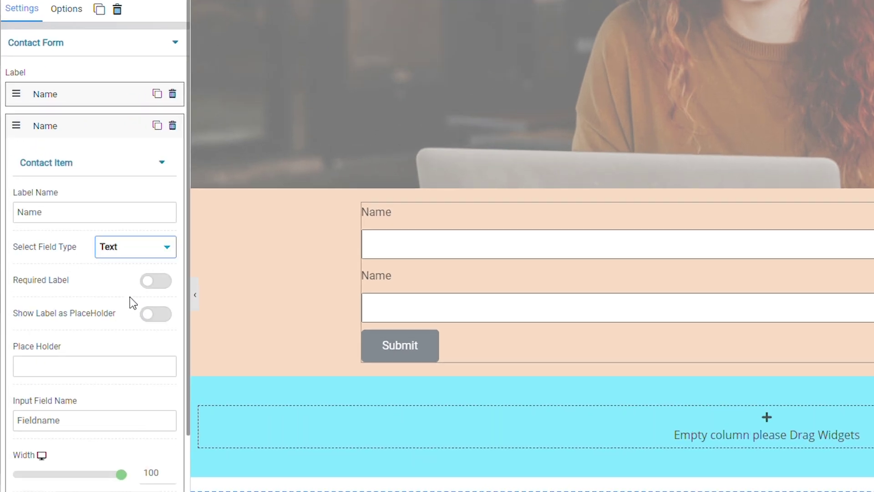
{"action": "left_click", "coordinate": [119, 246]}
{"action": "left_click", "coordinate": [119, 268]}
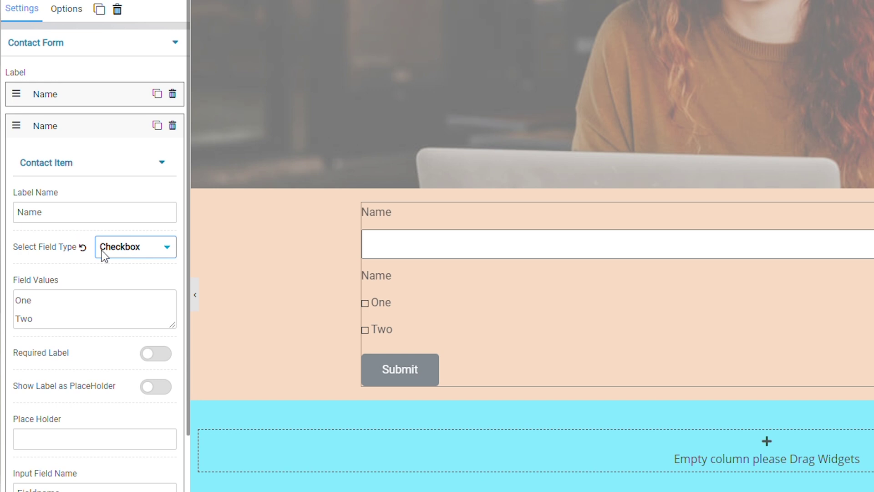
{"action": "left_click", "coordinate": [68, 213]}
{"action": "key", "text": "BackSpace"}
{"action": "key", "text": "BackSpace"}
{"action": "key", "text": "BackSpace"}
{"action": "key", "text": "BackSpace"}
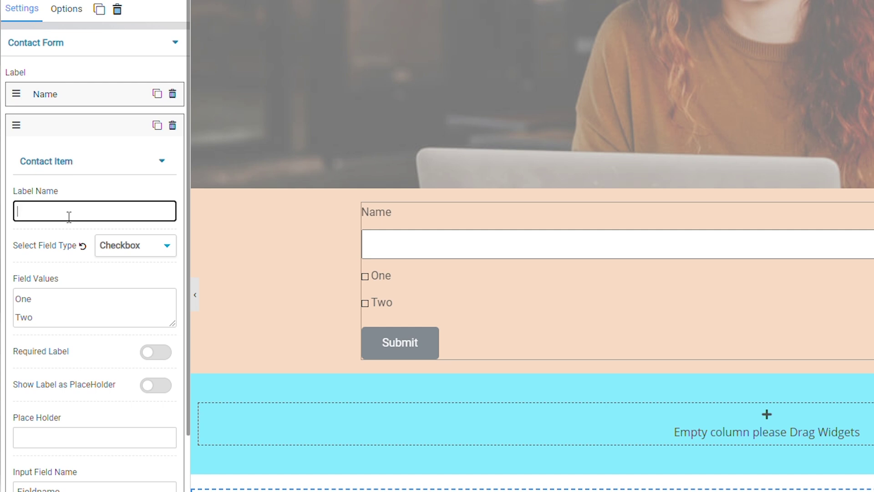
{"action": "type", "text": "Option"}
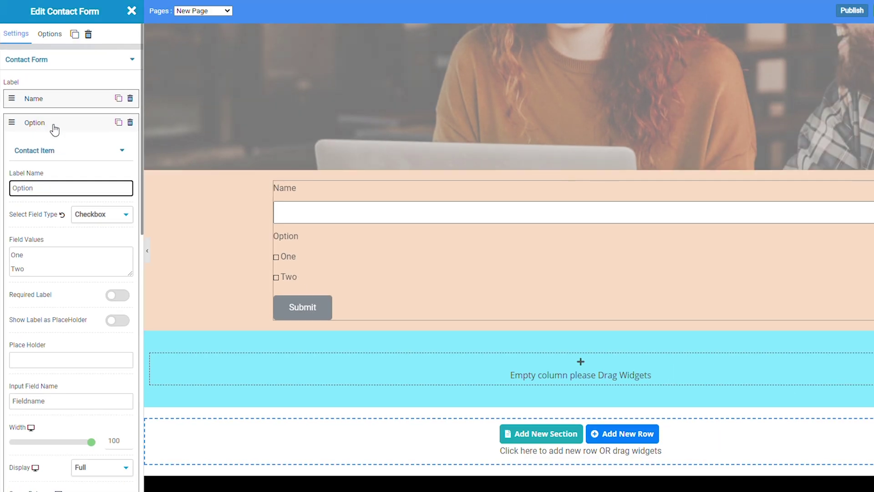
{"action": "left_click", "coordinate": [77, 128]}
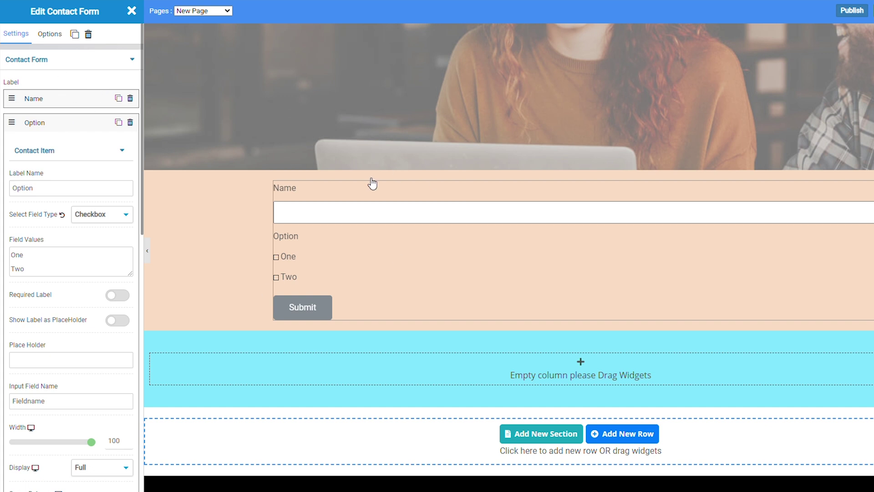
{"action": "left_click", "coordinate": [337, 193]}
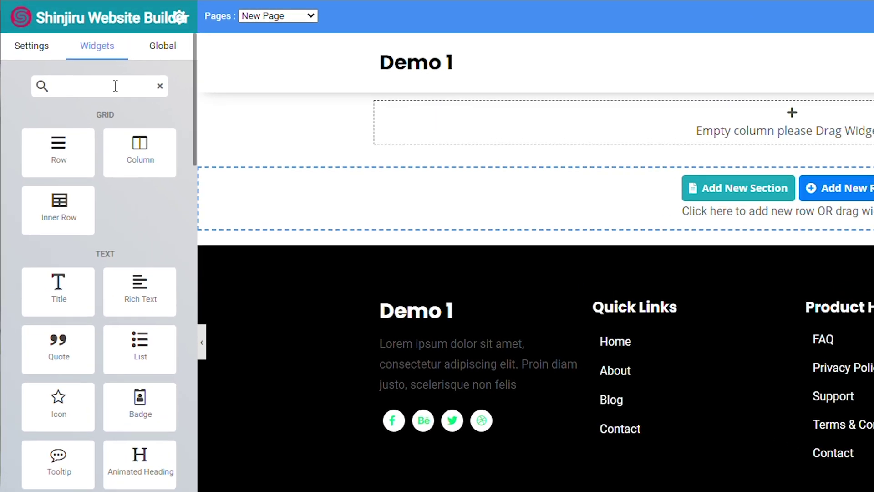
Step: Search widgets for 'login' and drop a Login form below the Demo 1 header
{"action": "left_click", "coordinate": [84, 68]}
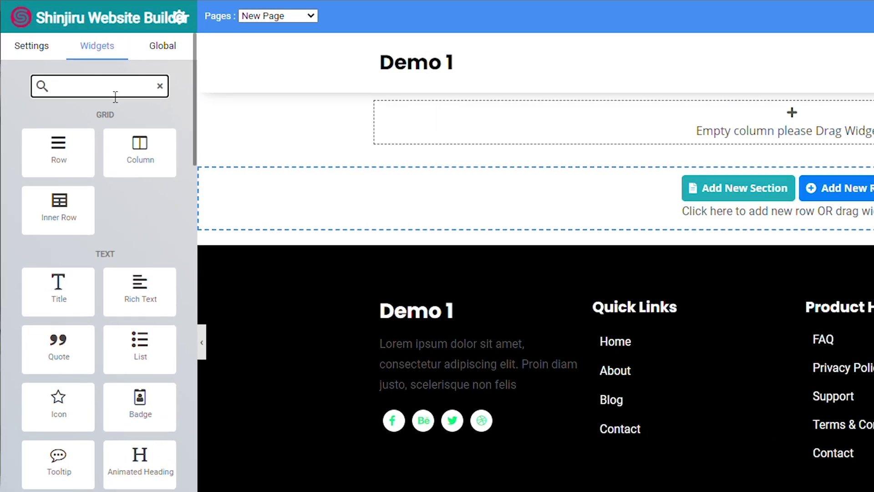
{"action": "type", "text": "login"}
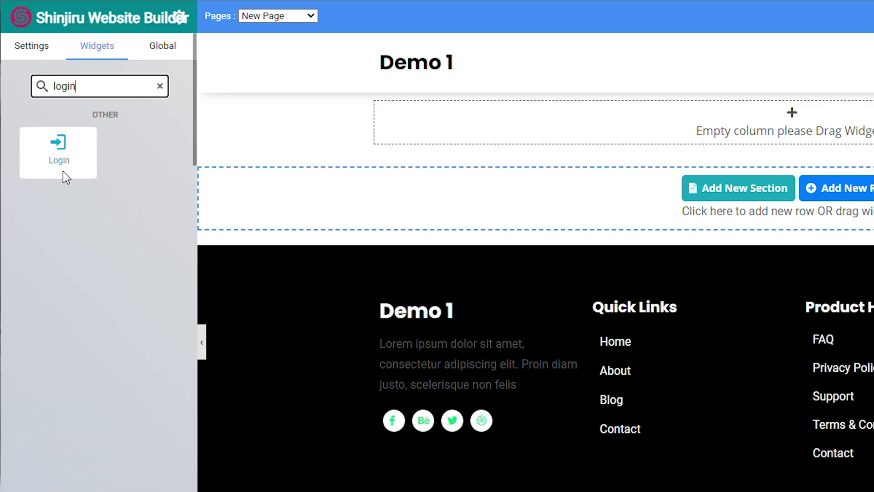
{"action": "left_click_drag", "start_coordinate": [64, 172], "coordinate": [780, 134]}
{"action": "mouse_move", "coordinate": [424, 132]}
{"action": "left_mouse_down"}
{"action": "mouse_move", "coordinate": [431, 137]}
{"action": "mouse_move", "coordinate": [422, 119]}
{"action": "mouse_move", "coordinate": [438, 130]}
{"action": "left_mouse_up"}
{"action": "mouse_move", "coordinate": [522, 179]}
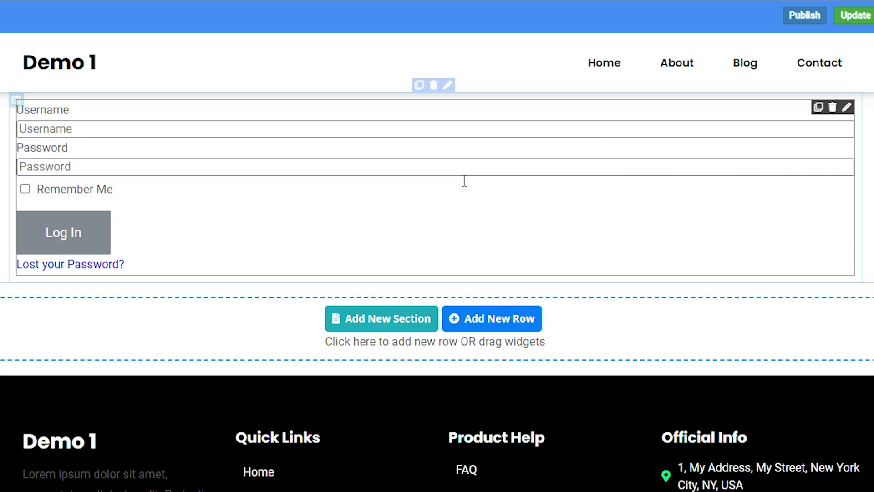
Step: Turn on Redirect on Login in the login form's settings
{"action": "left_click", "coordinate": [438, 195]}
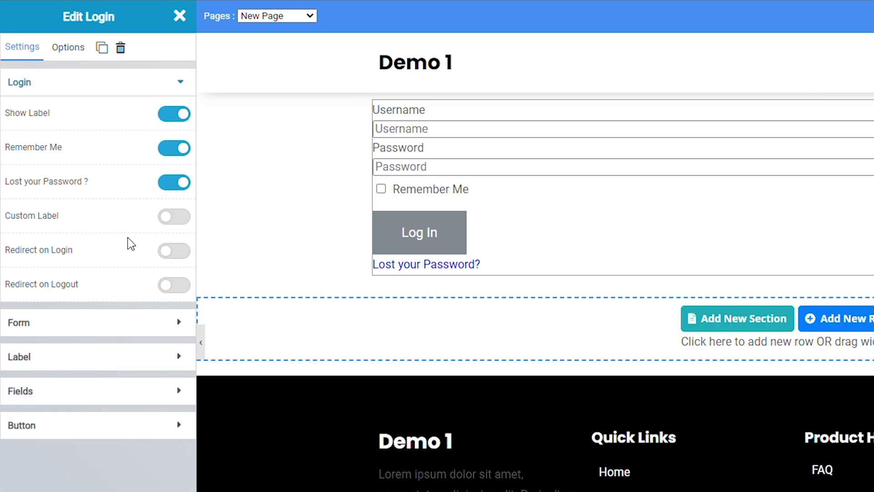
{"action": "left_click", "coordinate": [176, 253]}
{"action": "left_click", "coordinate": [176, 253]}
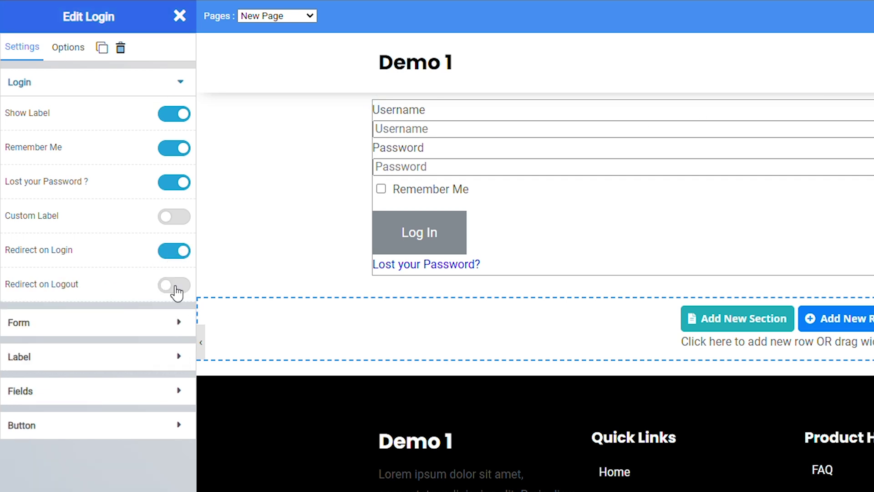
{"action": "left_click", "coordinate": [177, 287]}
{"action": "left_click", "coordinate": [176, 289]}
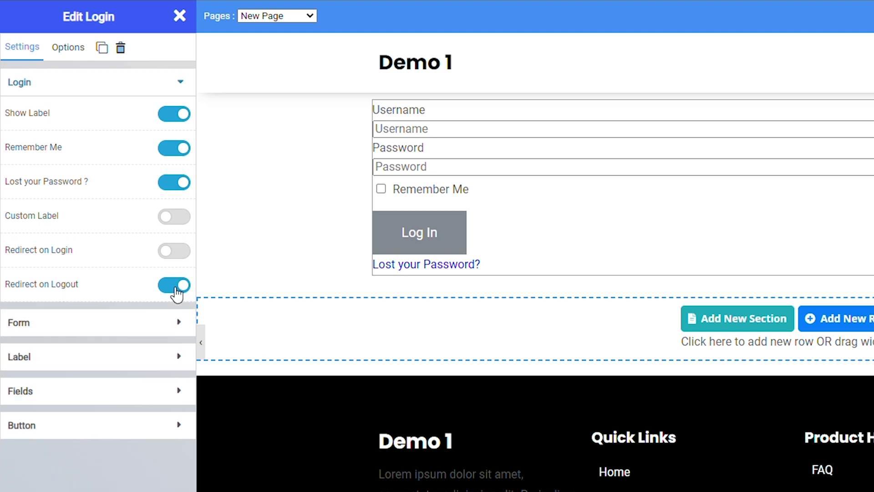
{"action": "left_click", "coordinate": [178, 255]}
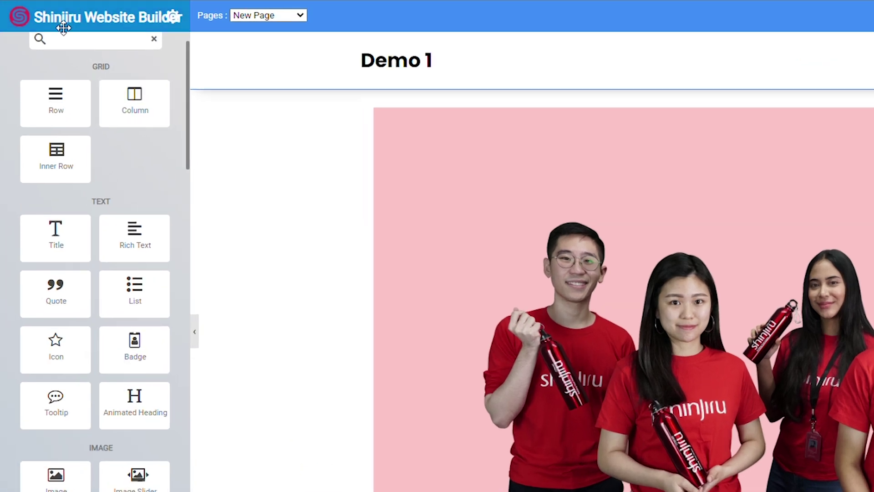
Step: Search widgets for 'spla' and insert a Splash Screen just below the page header
{"action": "left_click", "coordinate": [81, 31]}
{"action": "scroll", "coordinate": [108, 42], "scroll_direction": "up", "scroll_amount": 1}
{"action": "type", "text": "spla"}
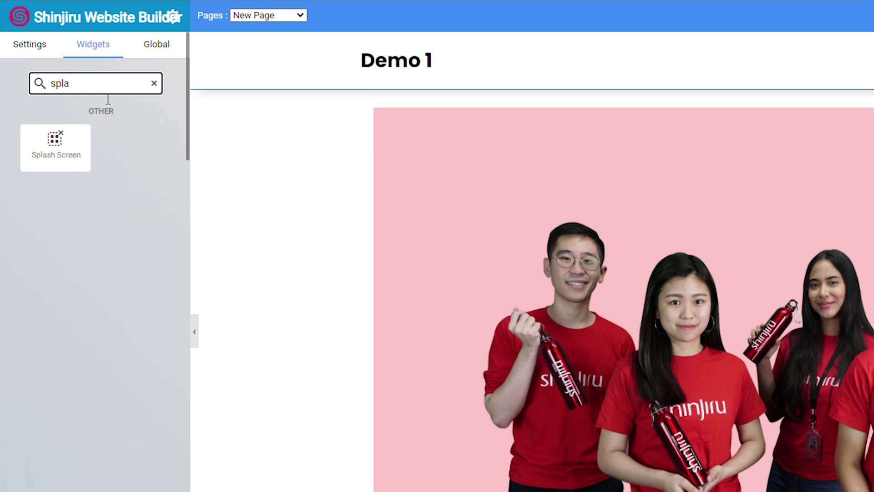
{"action": "left_click_drag", "start_coordinate": [64, 156], "coordinate": [463, 88]}
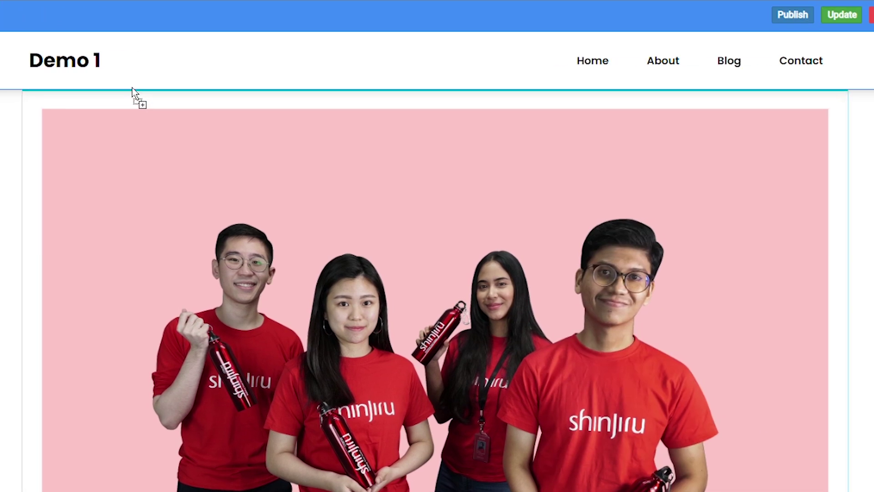
{"action": "left_click_drag", "start_coordinate": [132, 87], "coordinate": [141, 95]}
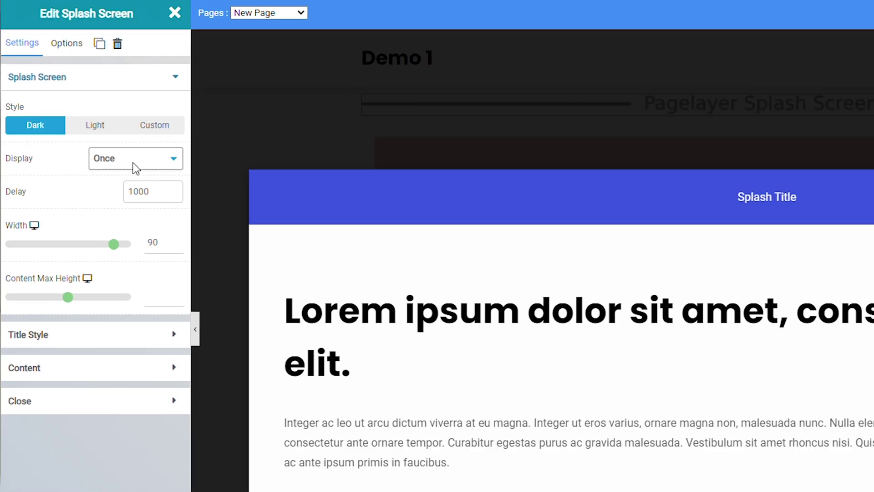
Step: Keep the splash screen's Display setting at Once and close its settings
{"action": "left_click", "coordinate": [135, 168]}
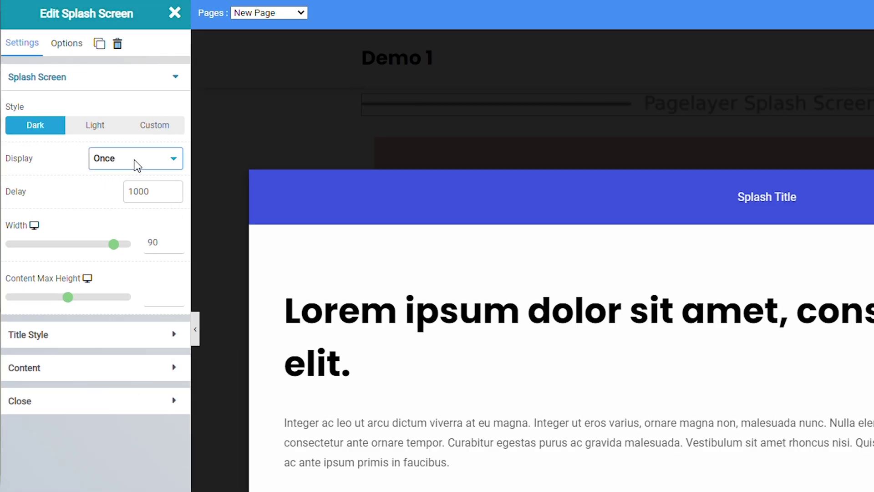
{"action": "left_click", "coordinate": [130, 193]}
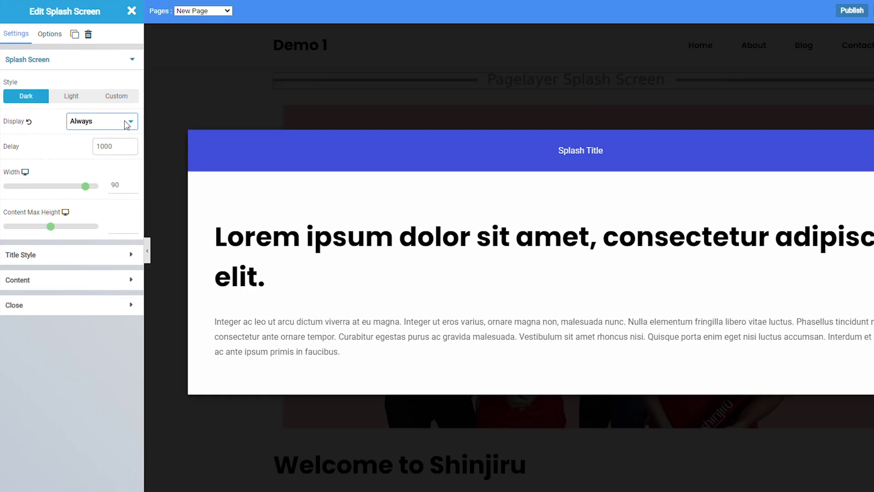
{"action": "key", "text": "Up"}
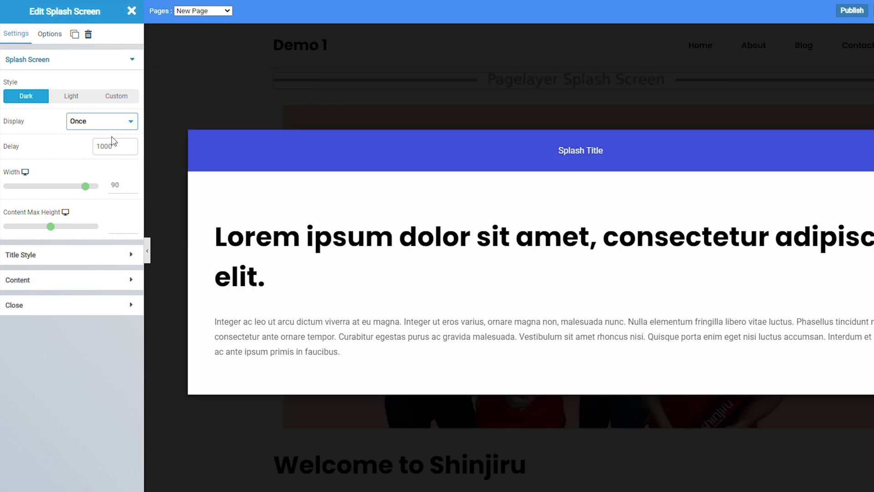
{"action": "left_click", "coordinate": [199, 192]}
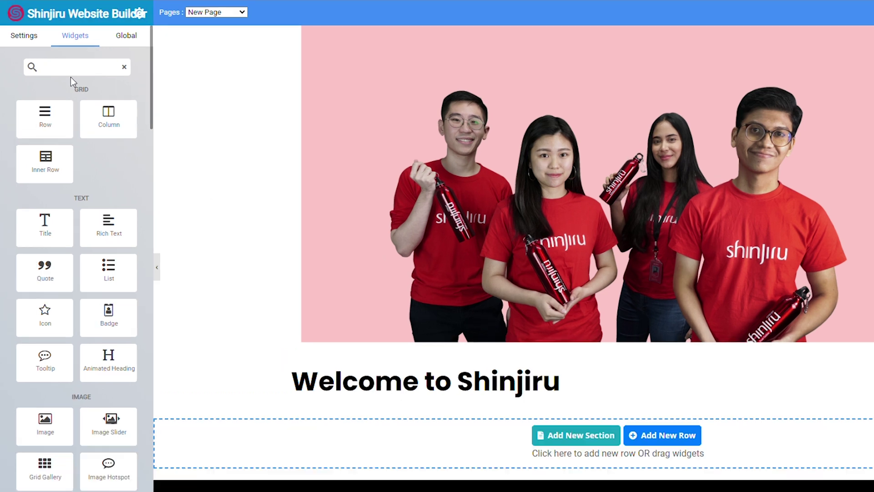
Step: Search widgets for 'prim' and drop a Primary Menu under the welcome heading
{"action": "left_click", "coordinate": [71, 67]}
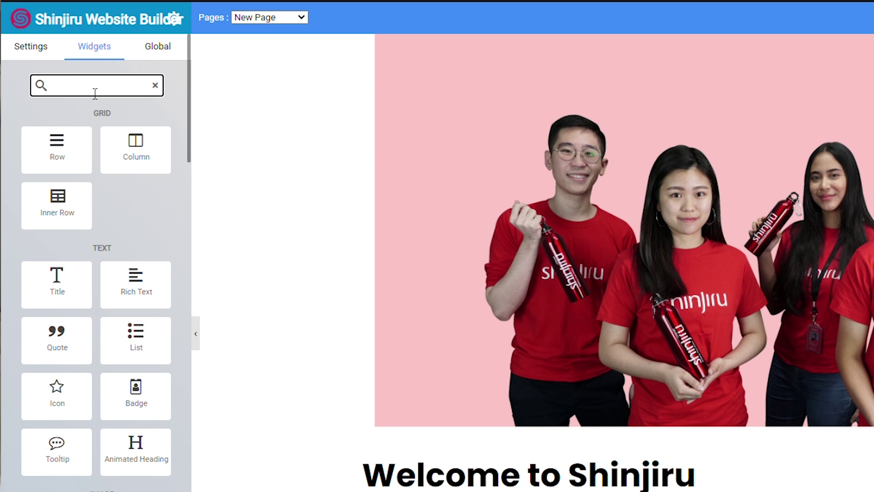
{"action": "type", "text": "prim"}
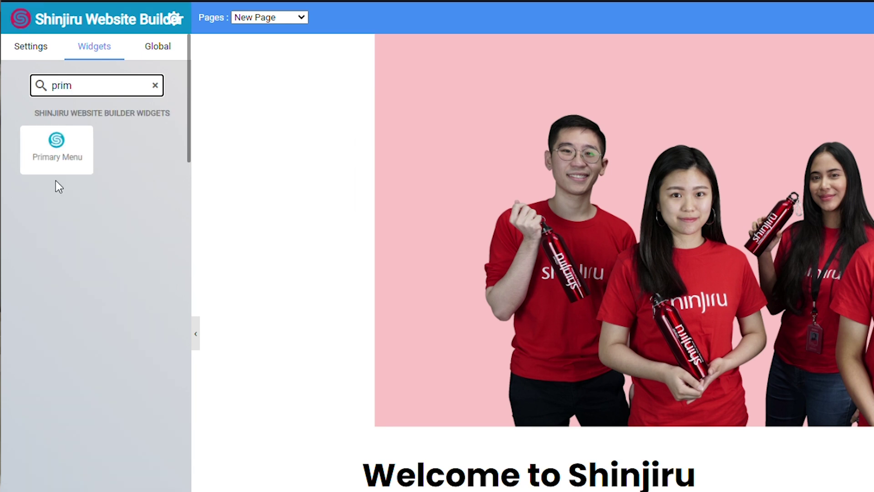
{"action": "left_click_drag", "start_coordinate": [74, 169], "coordinate": [475, 491]}
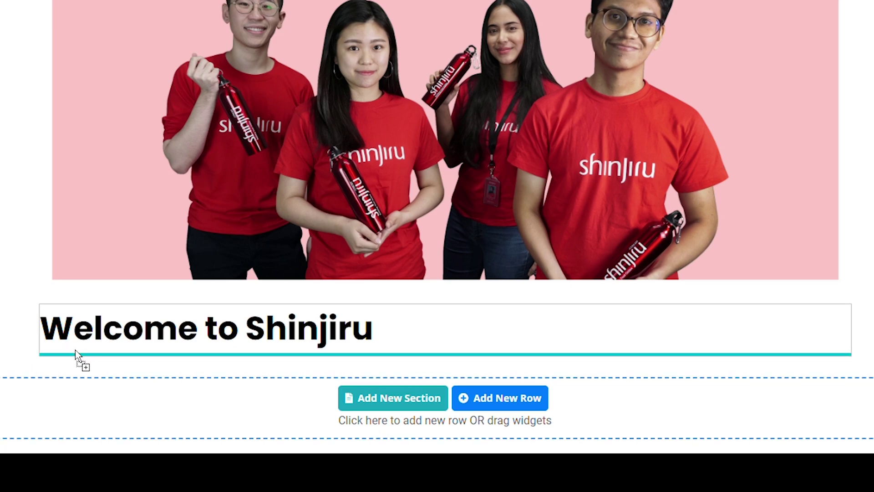
{"action": "left_click_drag", "start_coordinate": [155, 362], "coordinate": [156, 355]}
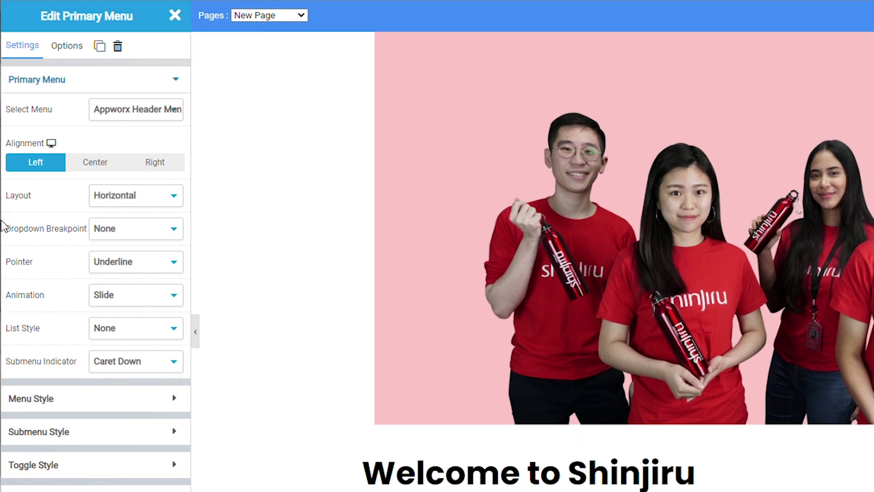
Step: Try the menu layout as Vertical and Dropdown, then return it to Horizontal
{"action": "left_click", "coordinate": [163, 190]}
{"action": "left_click", "coordinate": [130, 235]}
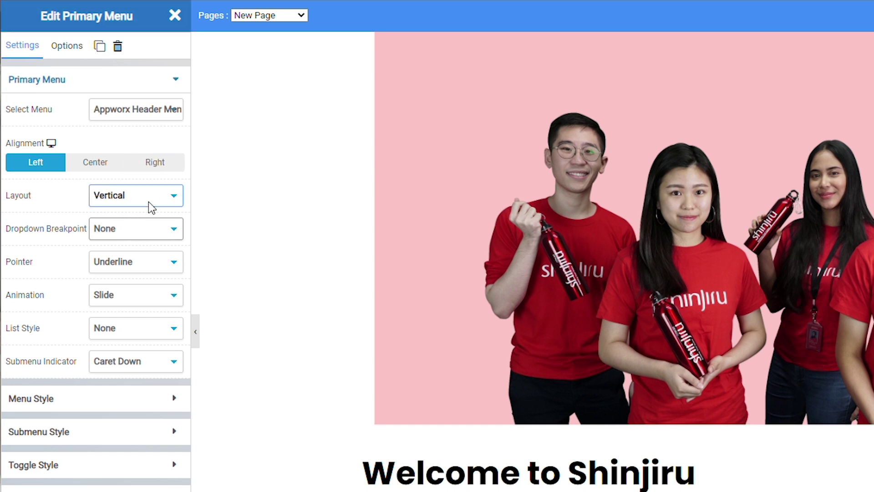
{"action": "key", "text": "Down"}
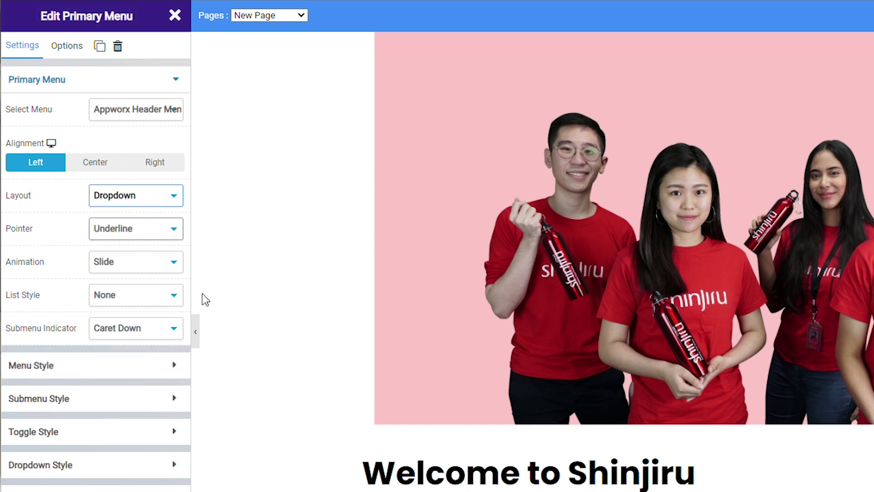
{"action": "key", "text": "Up"}
{"action": "key", "text": "Up"}
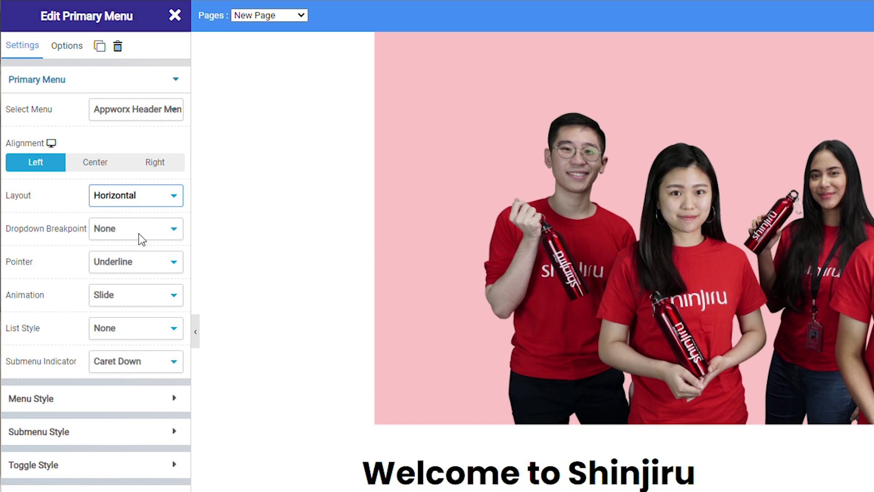
{"action": "left_click", "coordinate": [148, 263]}
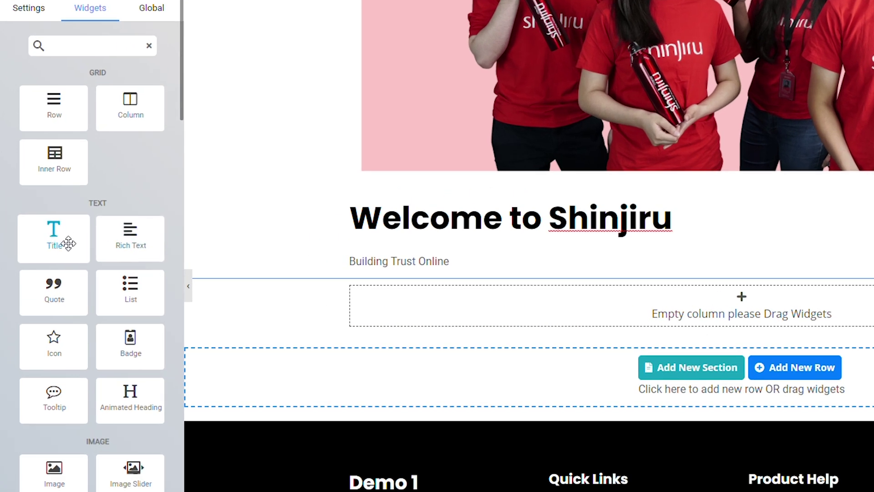
Step: Add a Title widget in the empty column reading 'View Our Products'
{"action": "left_click_drag", "start_coordinate": [68, 244], "coordinate": [449, 318]}
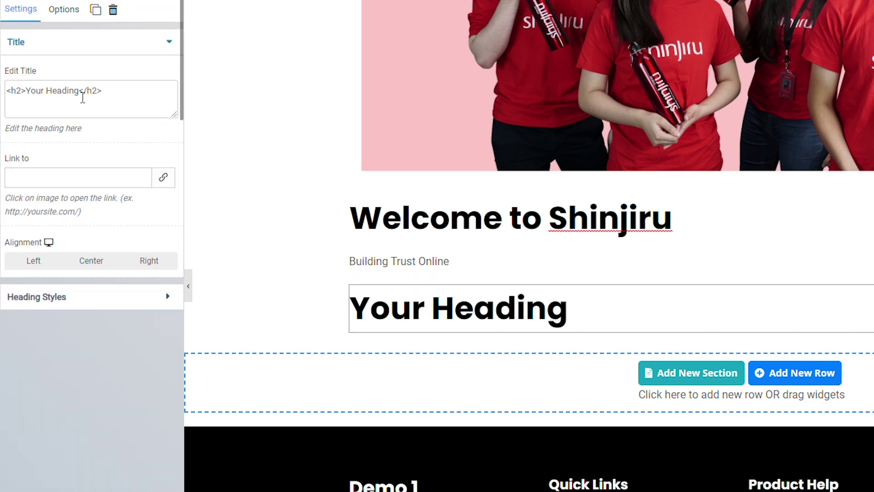
{"action": "left_click_drag", "start_coordinate": [79, 94], "coordinate": [33, 97]}
{"action": "type", "text": "Vi"}
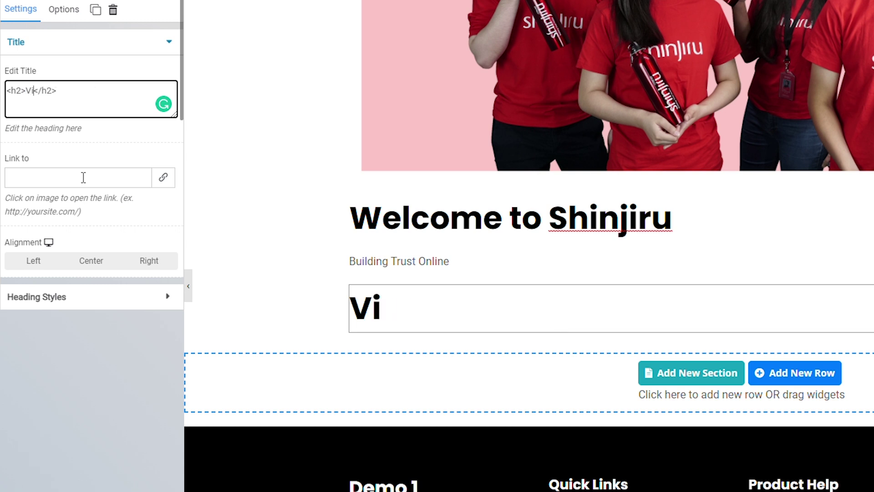
{"action": "type", "text": "ew Our Pr"}
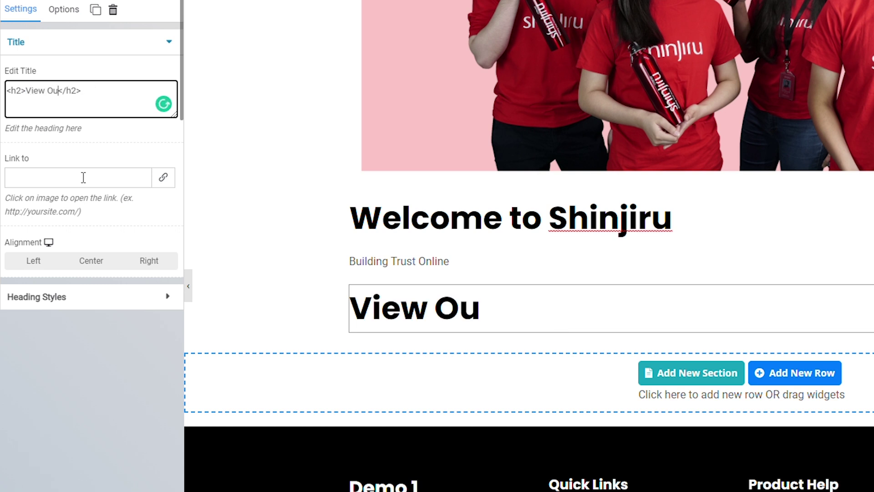
{"action": "type", "text": "oducts"}
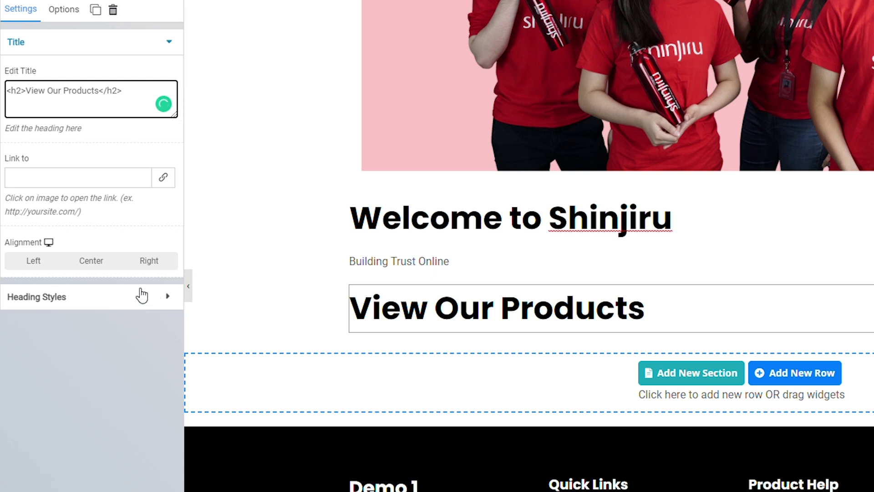
Step: Style the heading with colour #03cafc and font size 20
{"action": "left_click", "coordinate": [91, 298]}
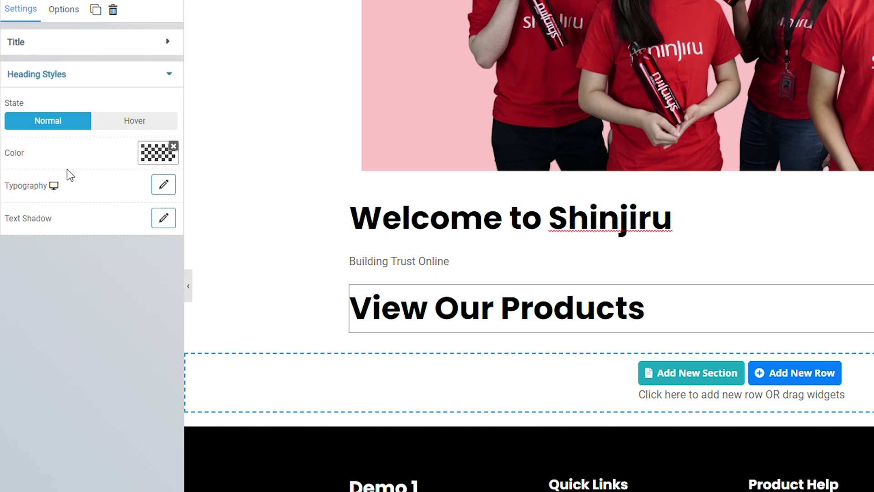
{"action": "left_click", "coordinate": [157, 153]}
{"action": "left_click_drag", "start_coordinate": [148, 265], "coordinate": [146, 262]}
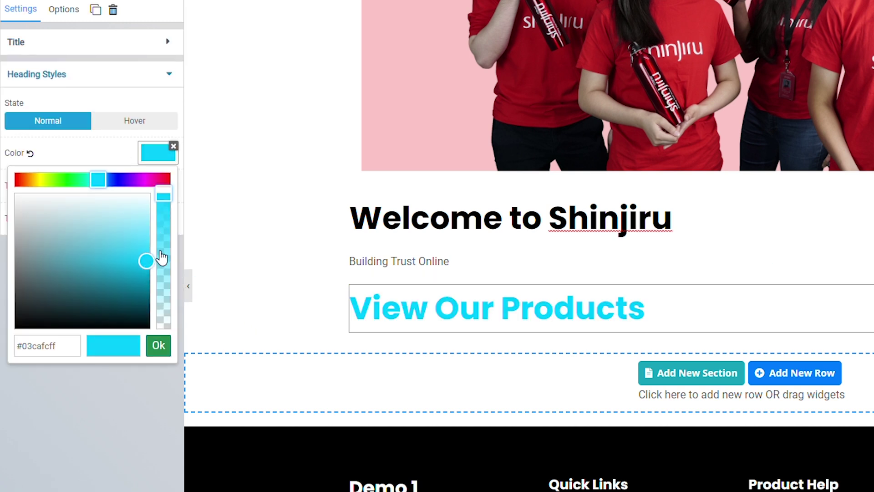
{"action": "left_click", "coordinate": [136, 436]}
{"action": "left_click", "coordinate": [164, 185]}
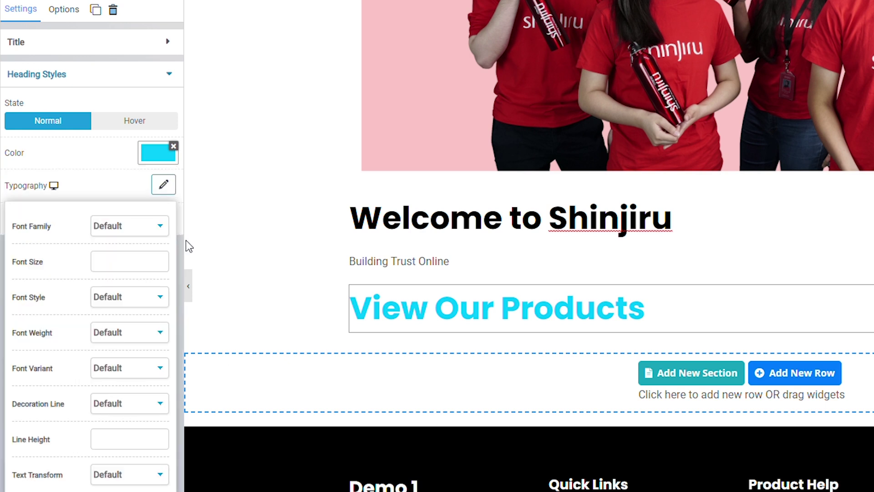
{"action": "left_click", "coordinate": [123, 267]}
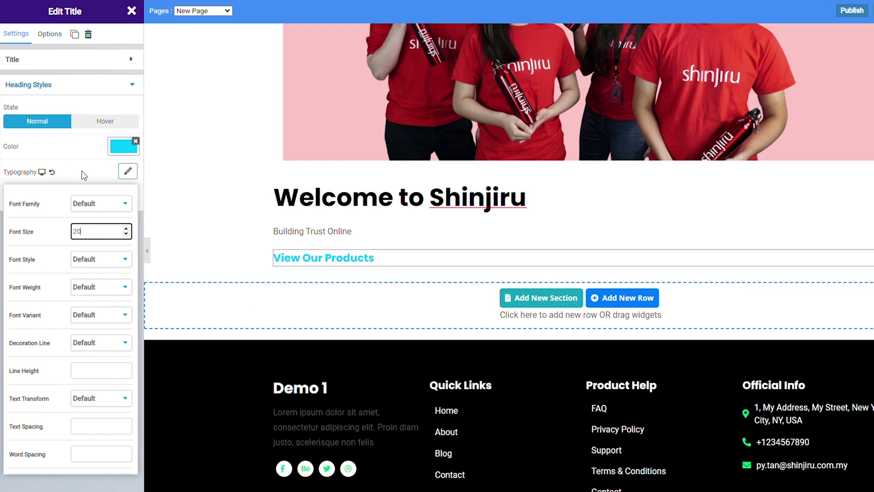
{"action": "left_click", "coordinate": [82, 172]}
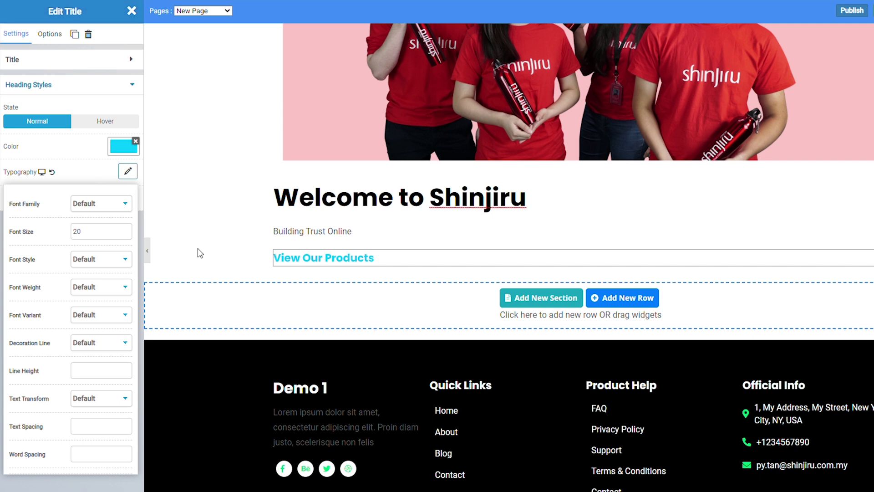
{"action": "left_click", "coordinate": [345, 316]}
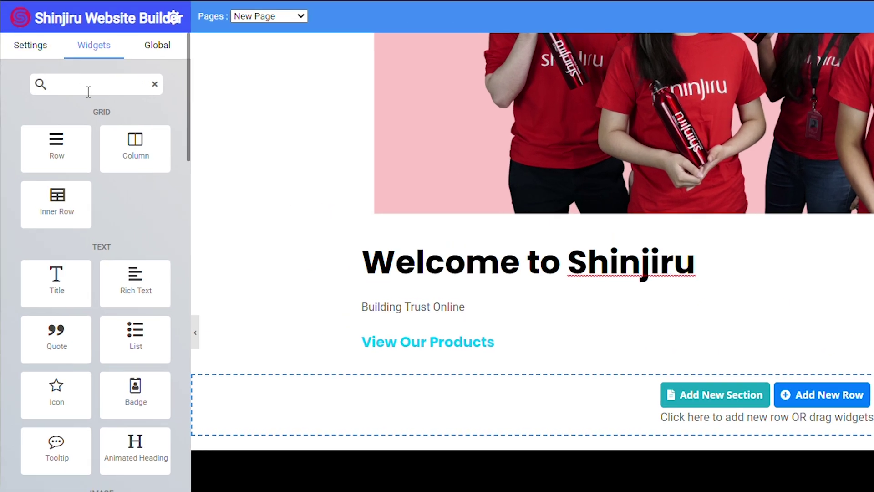
Step: Place an Animated Heading under 'View Our Products' and change its effect from Rotate-1 to Slide
{"action": "left_click", "coordinate": [67, 67]}
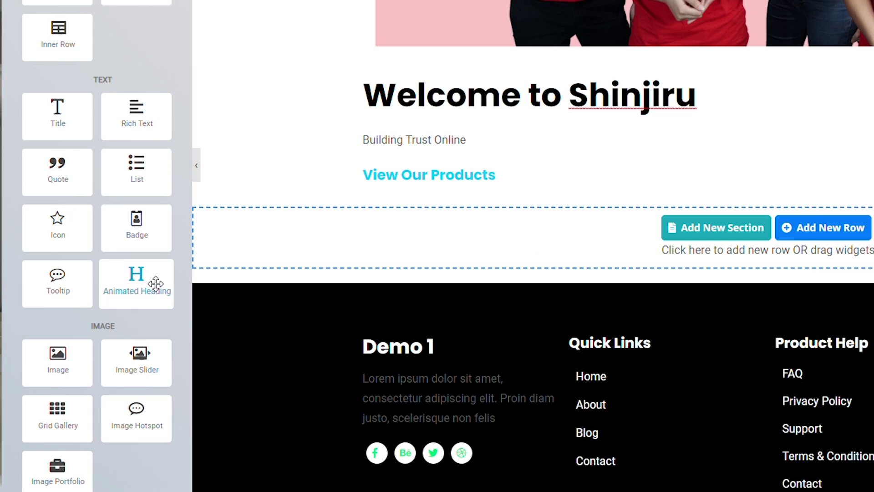
{"action": "left_click_drag", "start_coordinate": [156, 284], "coordinate": [561, 194]}
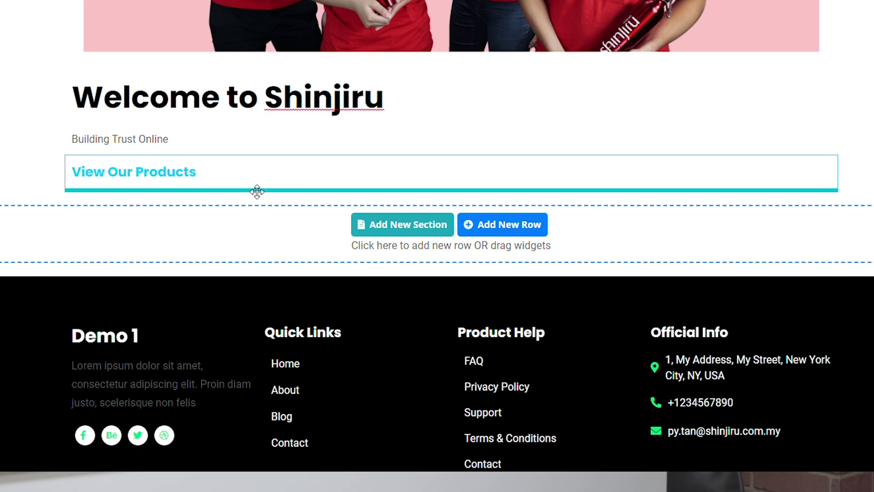
{"action": "left_click_drag", "start_coordinate": [256, 192], "coordinate": [255, 187]}
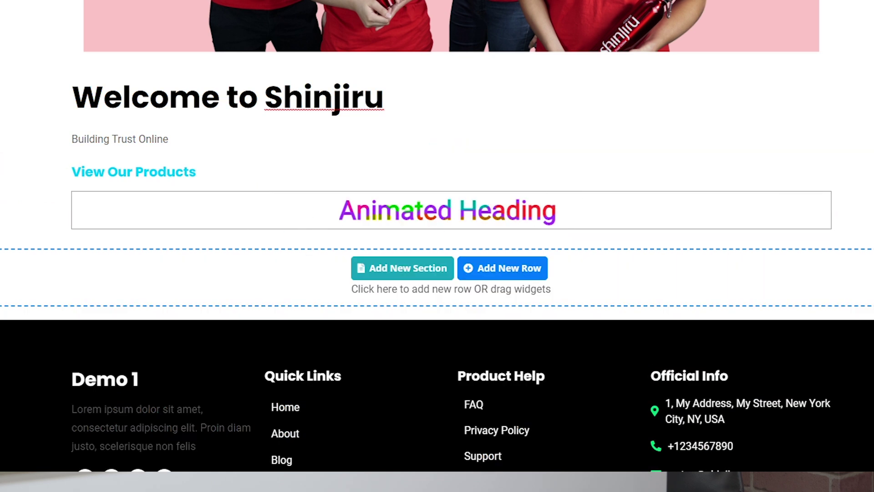
{"action": "left_click", "coordinate": [428, 225]}
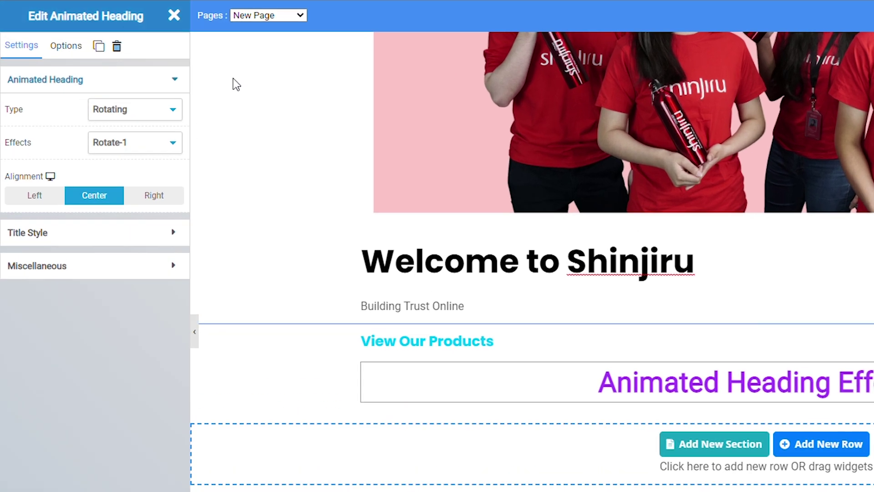
{"action": "left_click", "coordinate": [156, 141]}
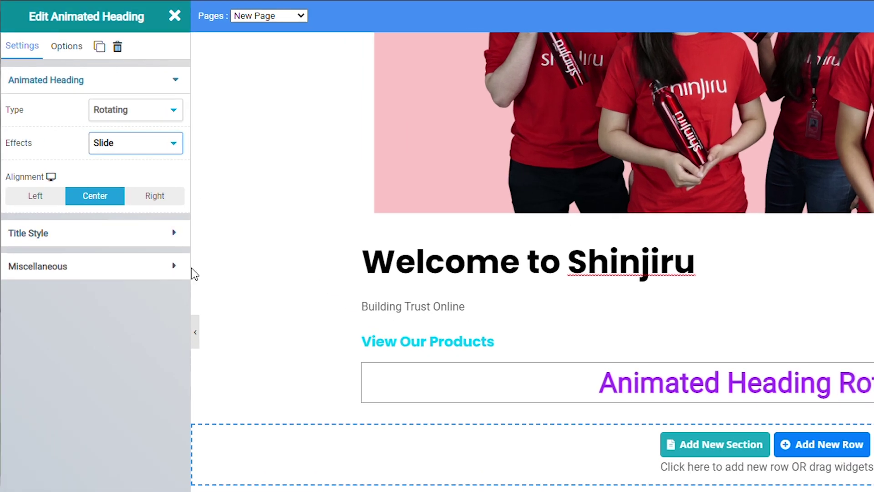
Step: Change the animated heading's title colour from purple to magenta (#f949f5)
{"action": "left_click", "coordinate": [105, 233]}
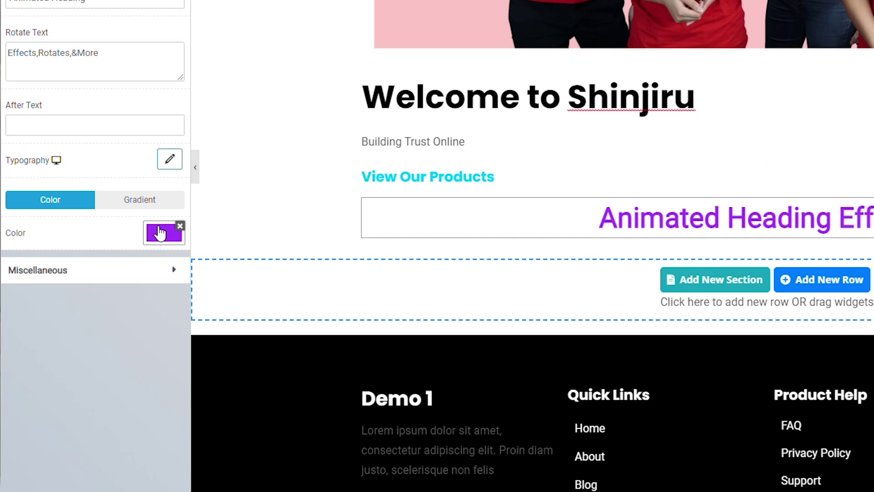
{"action": "left_click", "coordinate": [161, 396]}
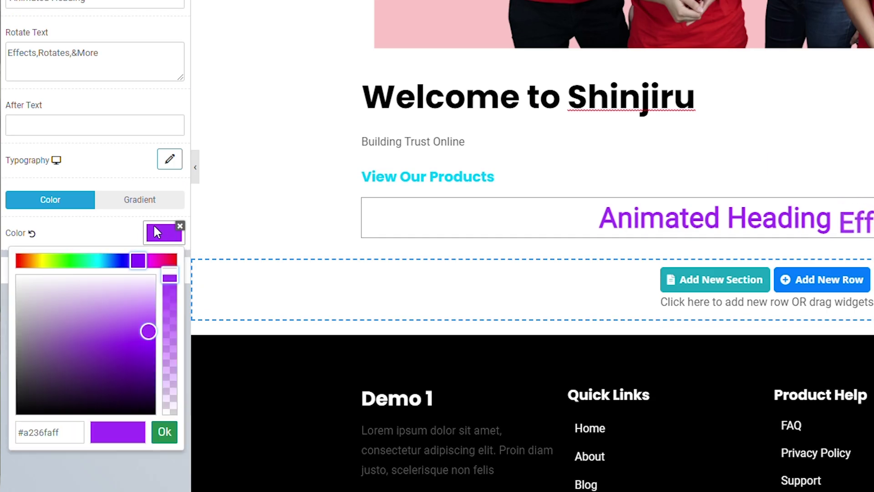
{"action": "left_click_drag", "start_coordinate": [138, 260], "coordinate": [156, 269]}
{"action": "left_click", "coordinate": [149, 329]}
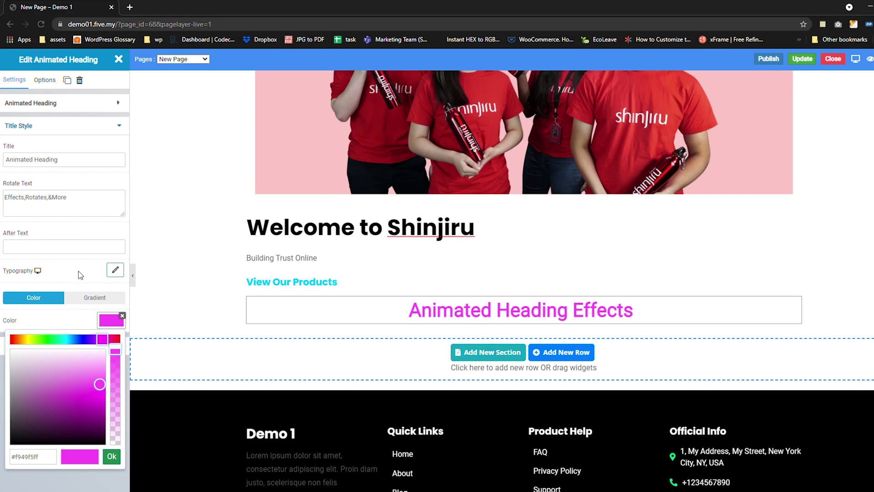
{"action": "left_click", "coordinate": [78, 271]}
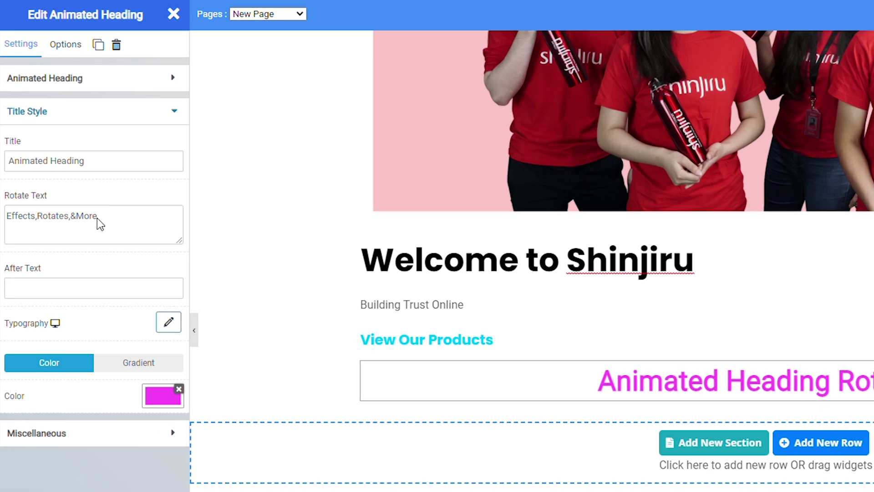
Step: Edit the rotating words list around 'More' and dismiss the spelling suggestion
{"action": "left_click", "coordinate": [105, 225]}
{"action": "left_click_drag", "start_coordinate": [111, 220], "coordinate": [85, 221]}
{"action": "left_click", "coordinate": [50, 219]}
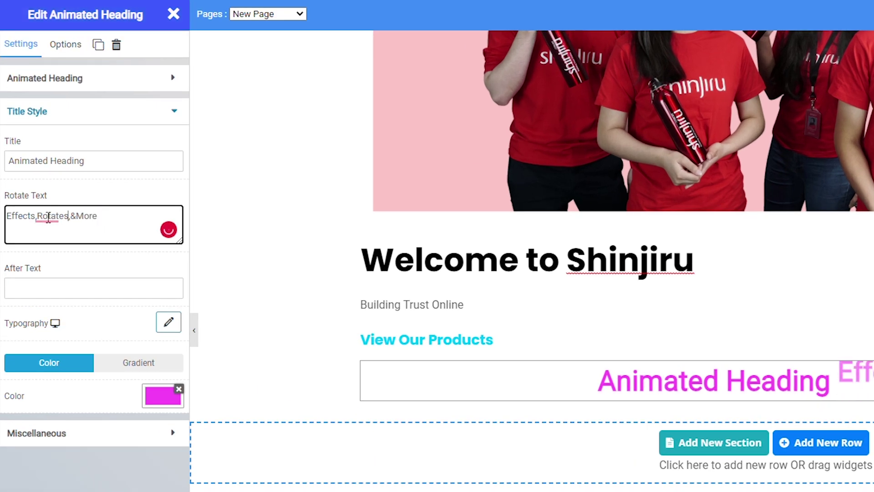
{"action": "left_click", "coordinate": [18, 223]}
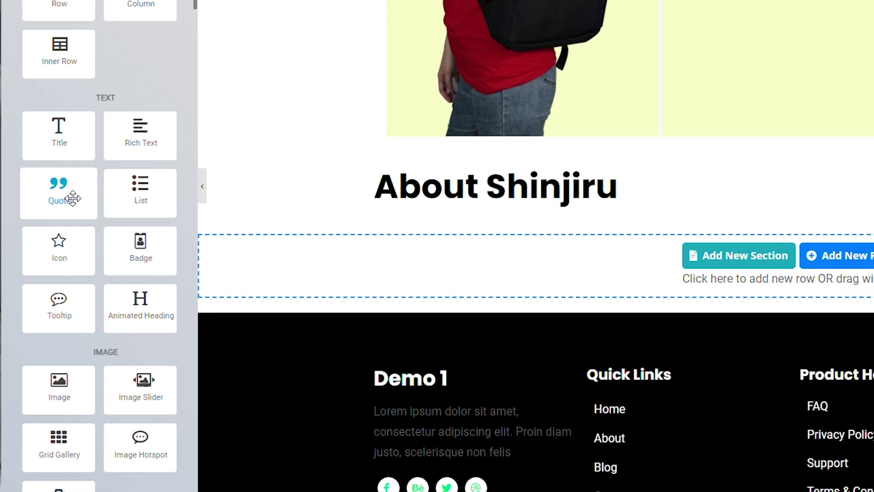
Step: Drop a Quote widget directly below the 'About Shinjiru' heading
{"action": "left_click_drag", "start_coordinate": [73, 198], "coordinate": [622, 275]}
{"action": "left_click_drag", "start_coordinate": [263, 240], "coordinate": [365, 183]}
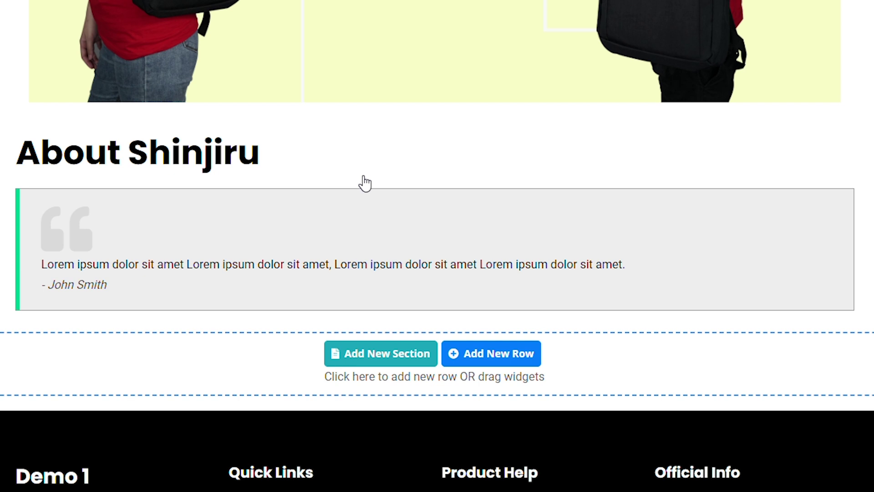
Step: Replace the quote's placeholder text with 'Building Trust Online'
{"action": "left_click", "coordinate": [152, 256]}
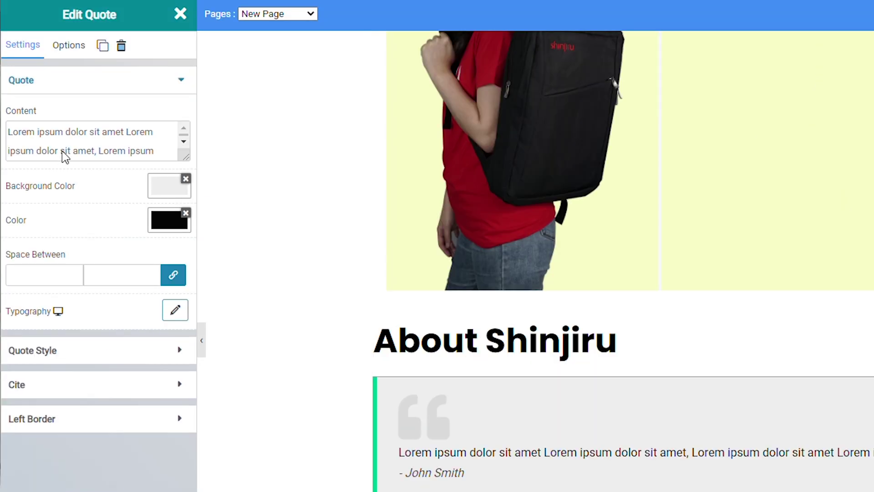
{"action": "left_click", "coordinate": [16, 135]}
{"action": "left_click_drag", "start_coordinate": [16, 135], "coordinate": [164, 166]}
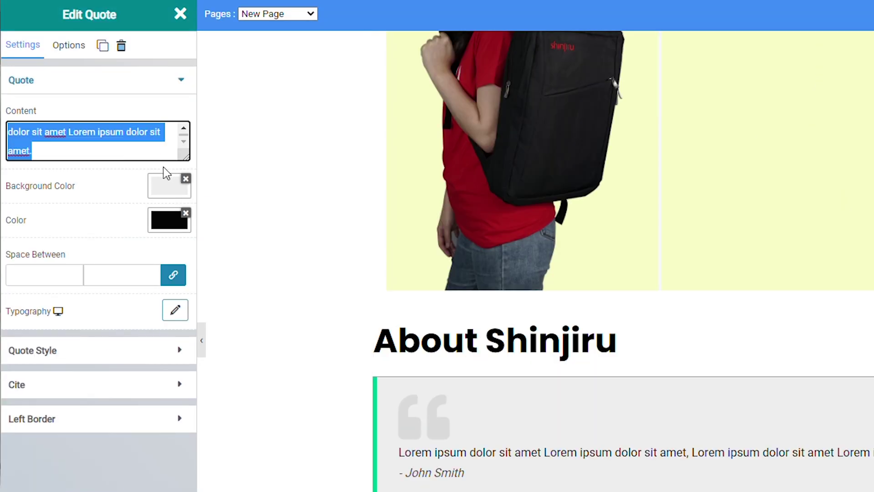
{"action": "key", "text": "BackSpace"}
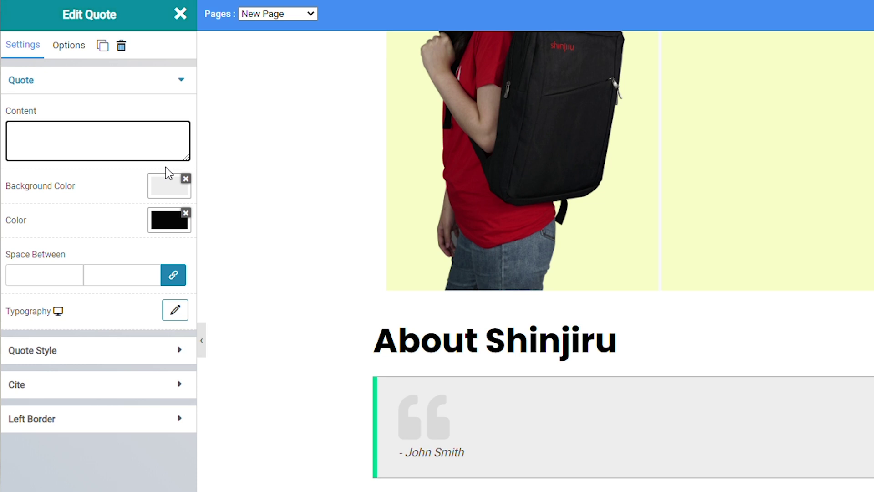
{"action": "type", "text": "Building "}
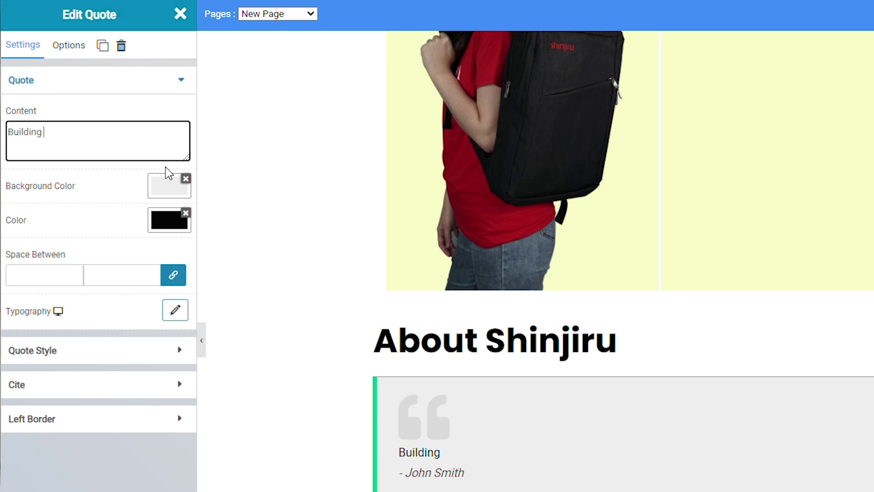
{"action": "type", "text": "Trust Onl"}
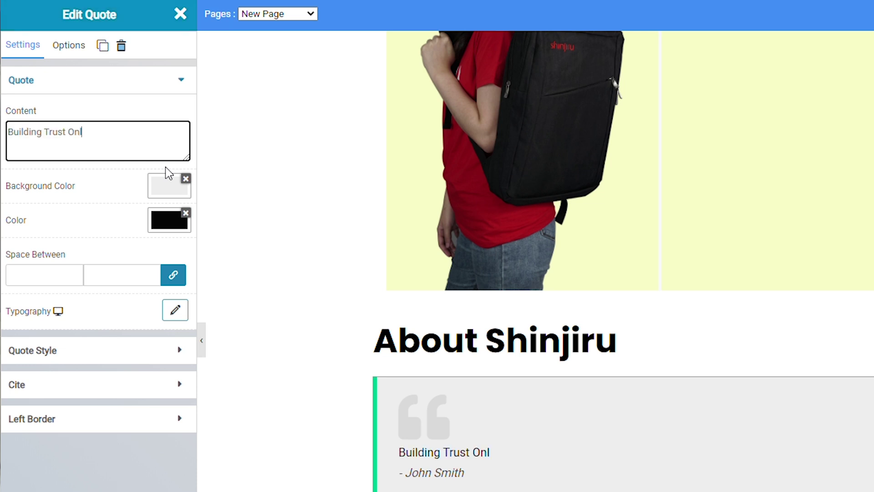
{"action": "type", "text": "ine"}
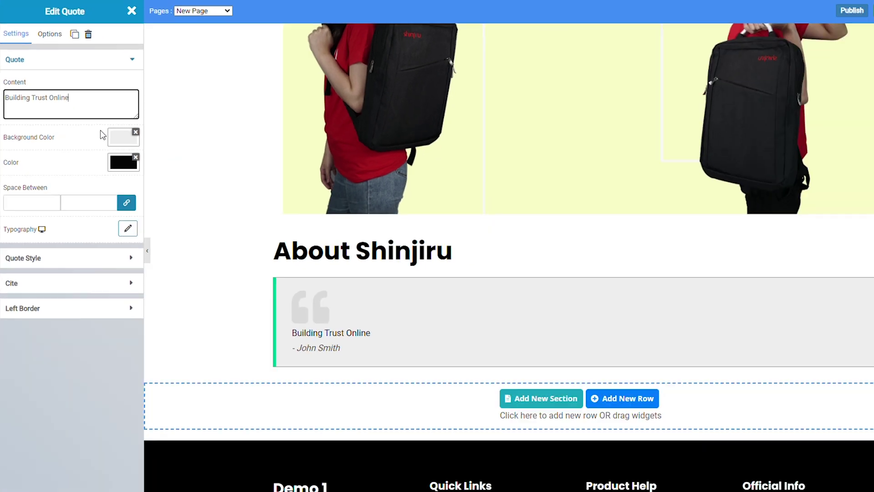
{"action": "left_click", "coordinate": [142, 182]}
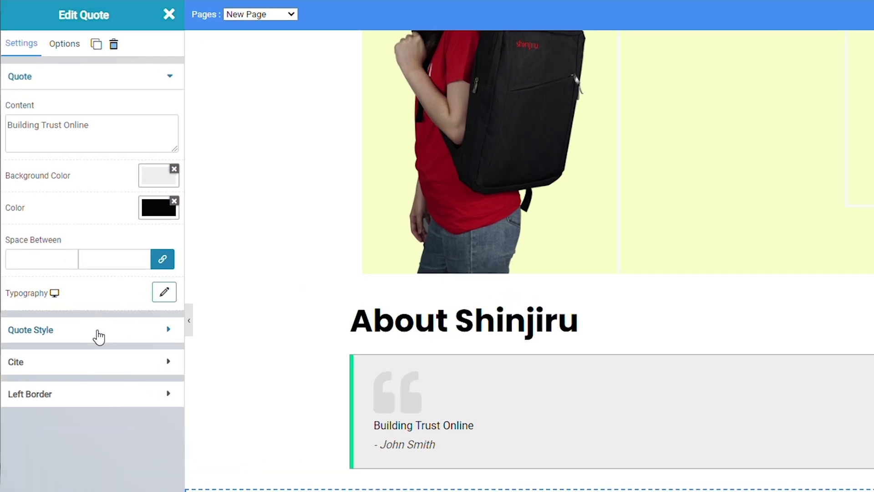
Step: Edit the quote's citation by selecting the author surname and the link field
{"action": "left_click", "coordinate": [95, 361]}
{"action": "left_click", "coordinate": [64, 188]}
{"action": "left_click_drag", "start_coordinate": [64, 188], "coordinate": [43, 188]}
{"action": "left_click", "coordinate": [92, 259]}
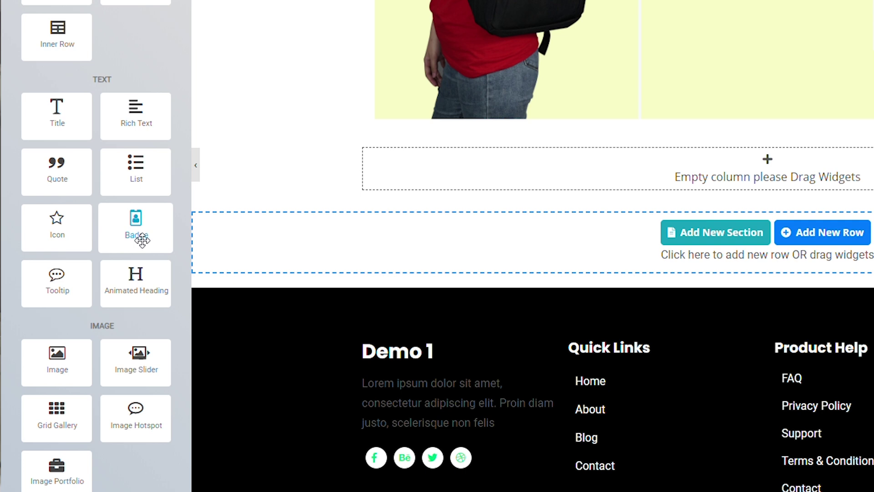
{"action": "left_click_drag", "start_coordinate": [144, 230], "coordinate": [507, 172]}
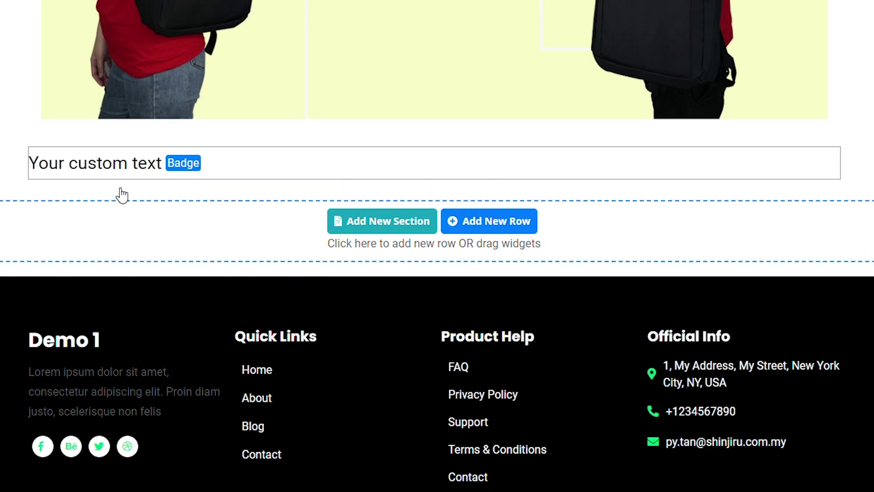
{"action": "mouse_move", "coordinate": [148, 160]}
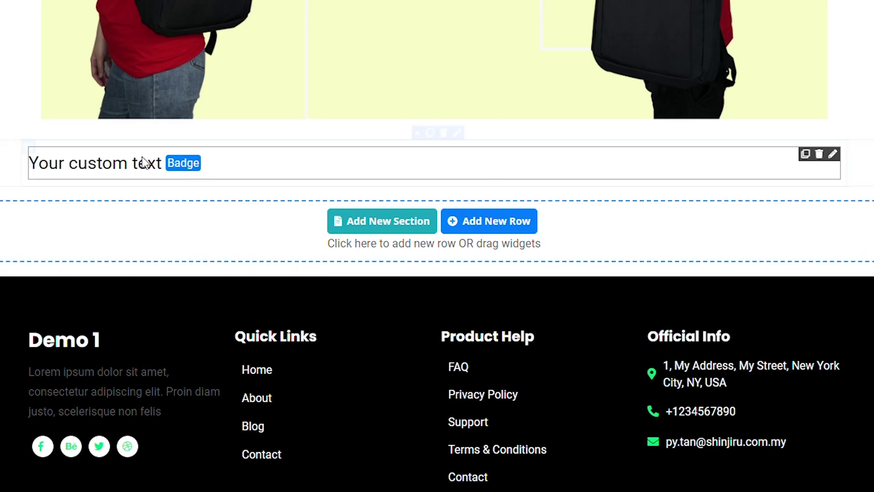
{"action": "left_click", "coordinate": [187, 163]}
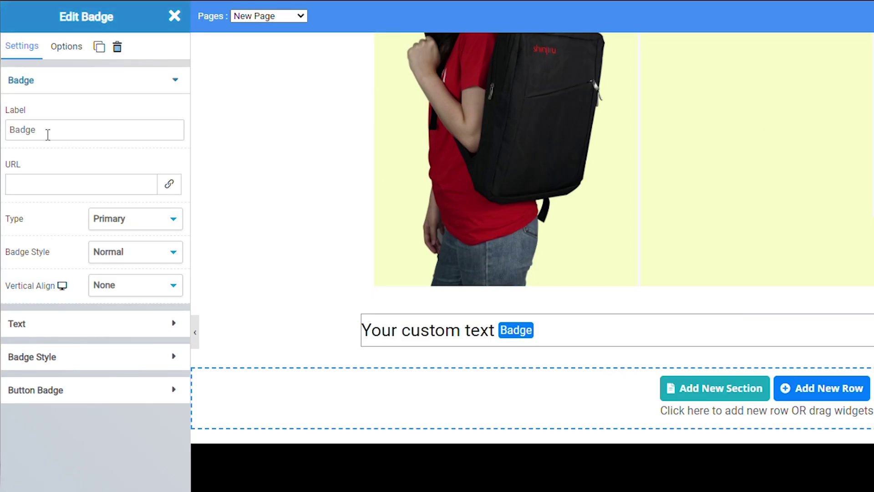
{"action": "left_click", "coordinate": [38, 193]}
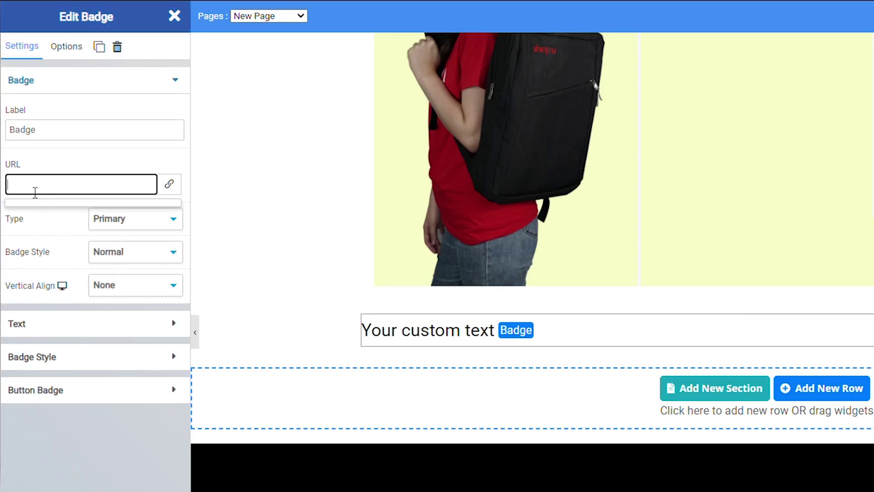
{"action": "type", "text": "https://www.shinjiru.com.my/"}
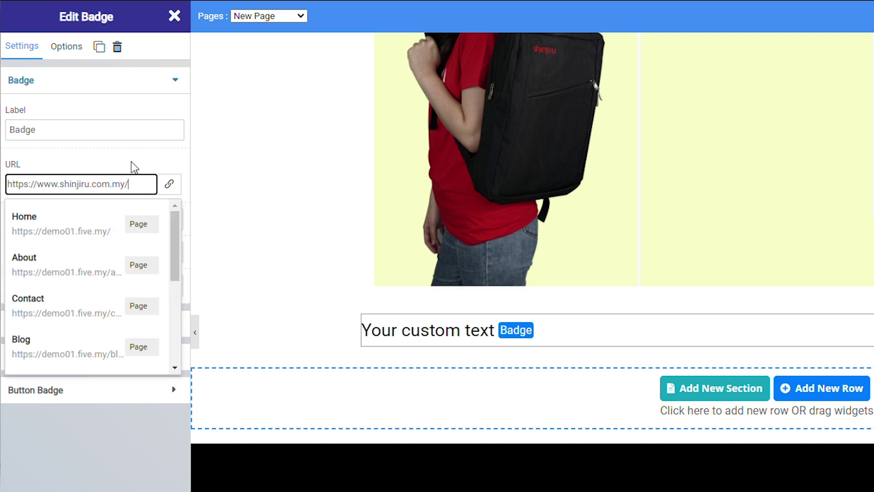
{"action": "left_click", "coordinate": [127, 158]}
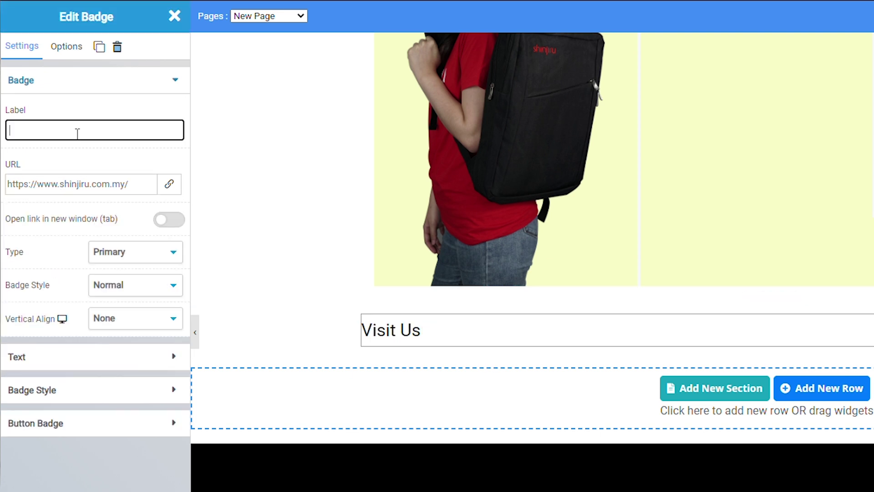
{"action": "type", "text": "View"}
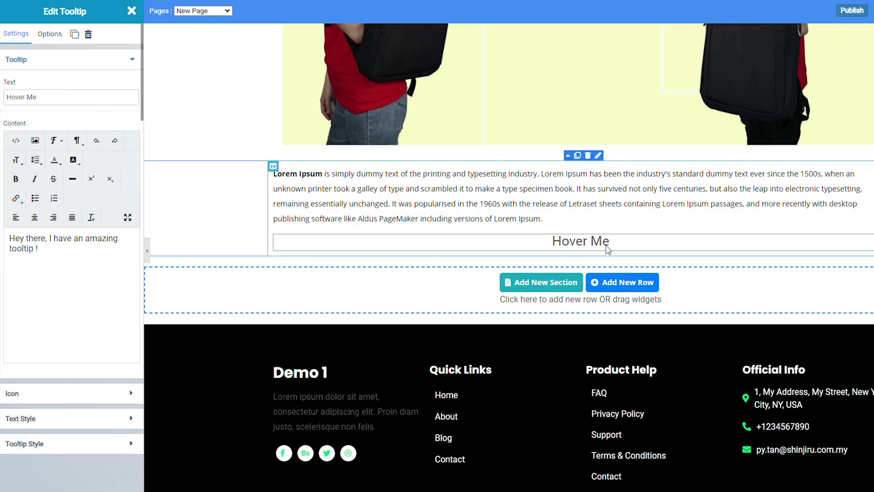
Step: Delete the Hover Me tooltip and place a new Tooltip under the Lorem Ipsum paragraph
{"action": "mouse_move", "coordinate": [625, 241]}
{"action": "left_click", "coordinate": [870, 239]}
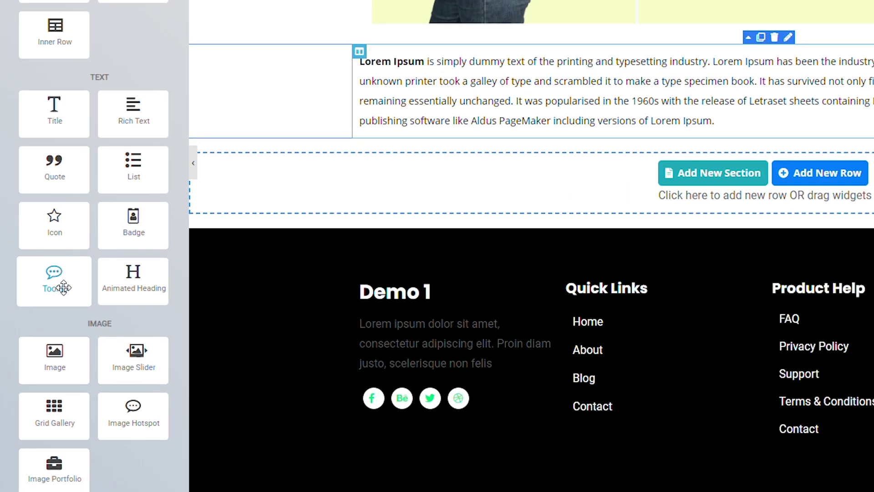
{"action": "left_click_drag", "start_coordinate": [48, 344], "coordinate": [345, 227]}
{"action": "left_click_drag", "start_coordinate": [361, 132], "coordinate": [342, 132]}
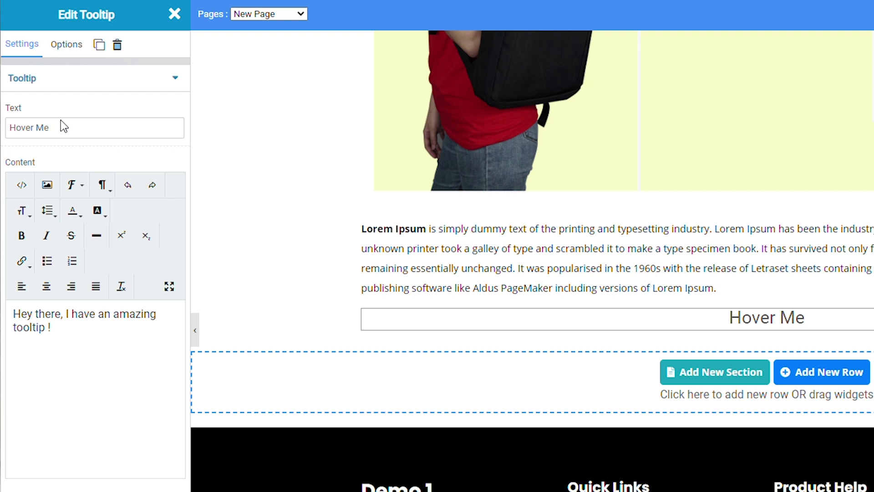
Step: Set the tooltip button text to 'Read Me' and turn on its icon
{"action": "left_click", "coordinate": [67, 128]}
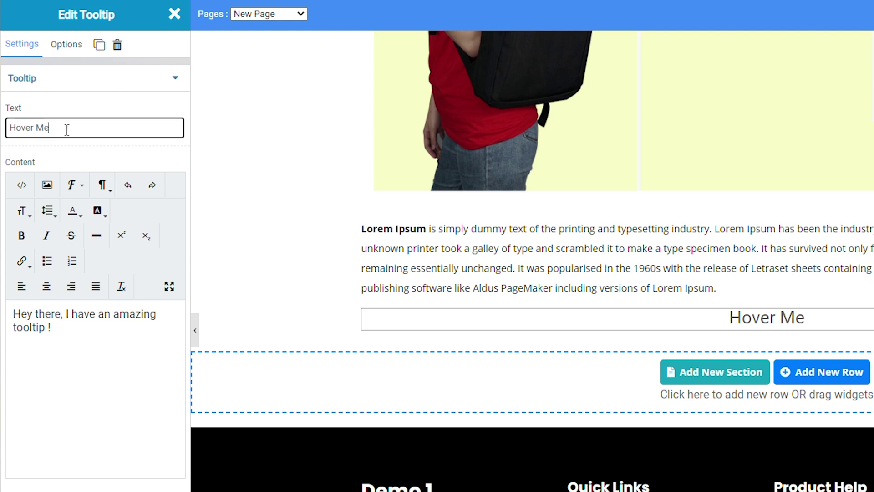
{"action": "key", "text": "BackSpace"}
{"action": "key", "text": "BackSpace"}
{"action": "key", "text": "BackSpace"}
{"action": "key", "text": "BackSpace"}
{"action": "key", "text": "BackSpace"}
{"action": "key", "text": "BackSpace"}
{"action": "key", "text": "BackSpace"}
{"action": "key", "text": "BackSpace"}
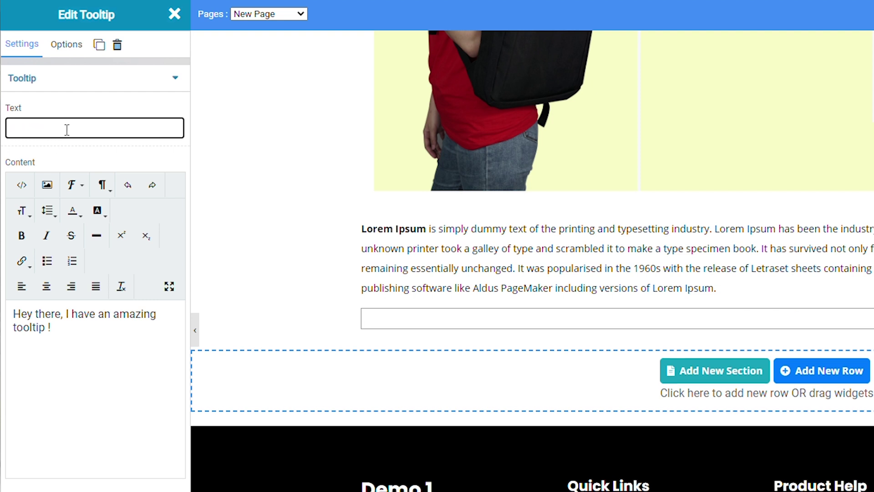
{"action": "type", "text": "Read"}
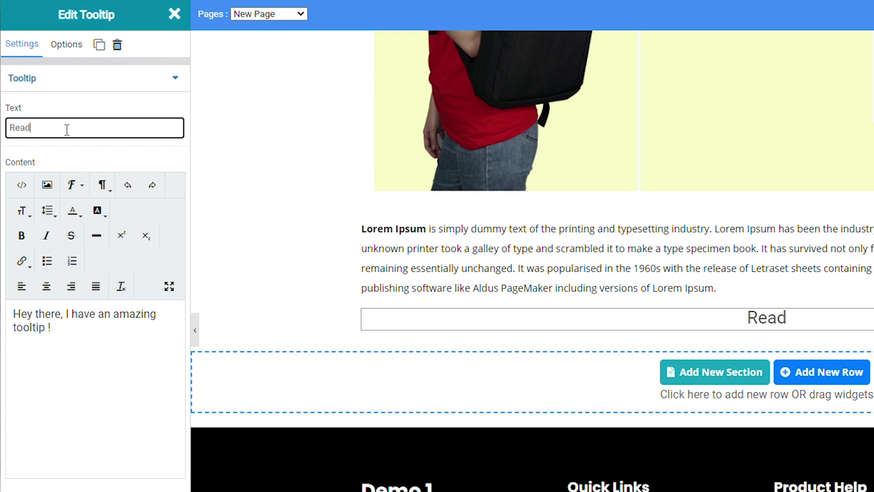
{"action": "type", "text": " Me"}
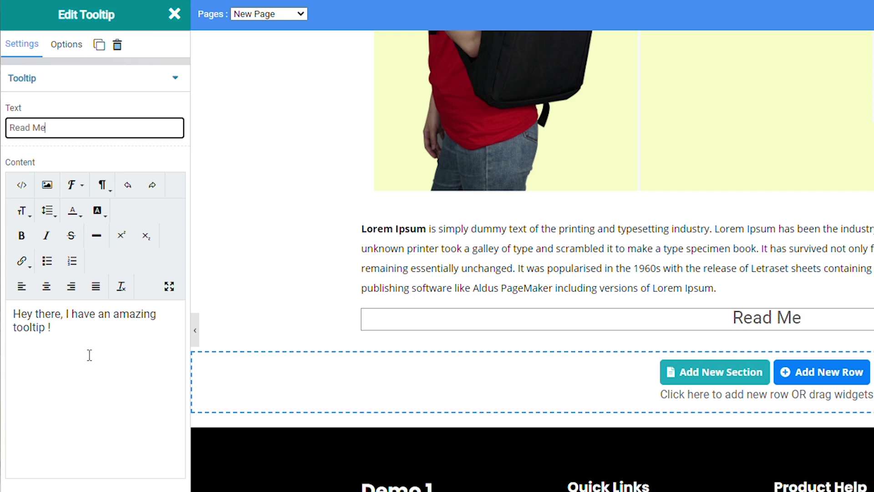
{"action": "left_click", "coordinate": [89, 355]}
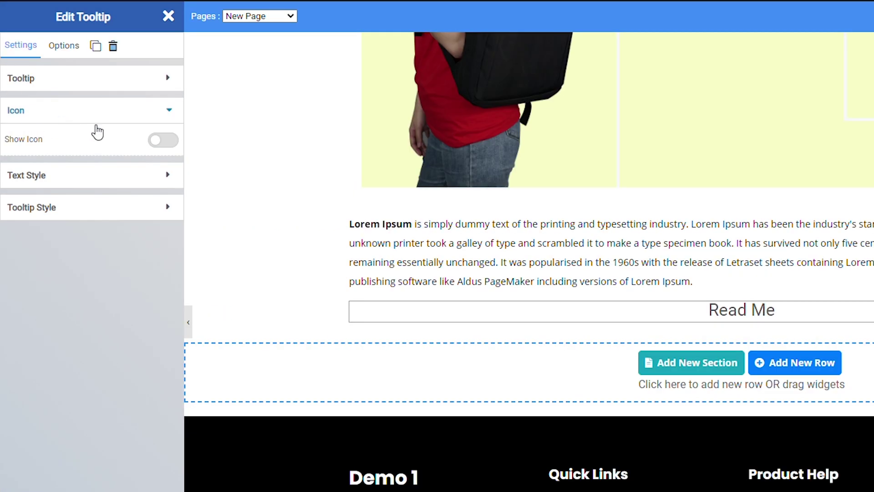
{"action": "left_click", "coordinate": [168, 141]}
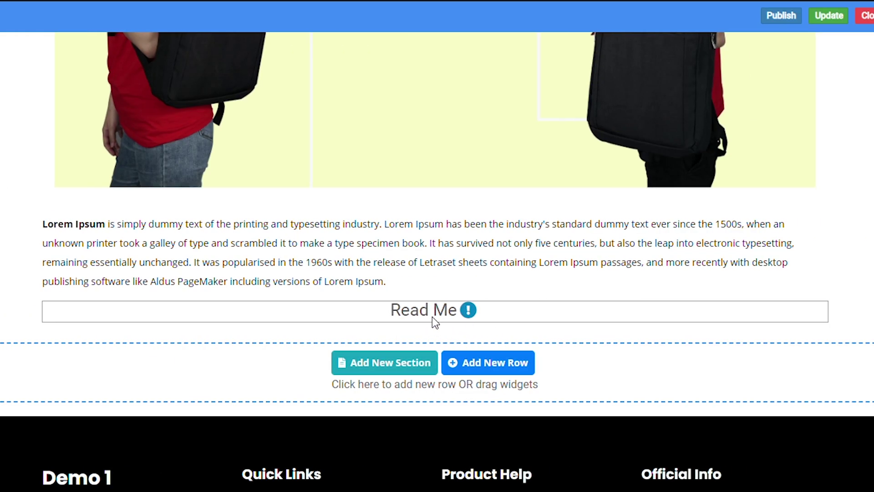
{"action": "mouse_move", "coordinate": [408, 315]}
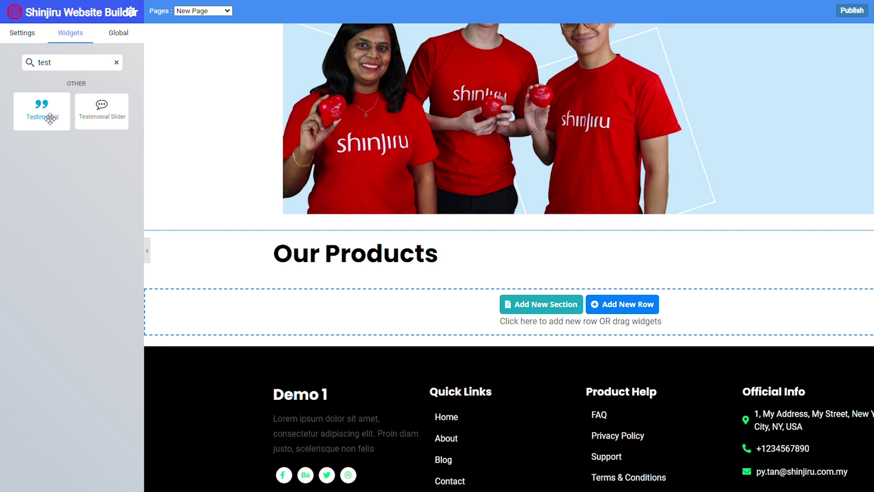
Step: Add a Testimonial under 'Our Products' and replace its placeholder author name with a new name
{"action": "left_click_drag", "start_coordinate": [50, 118], "coordinate": [503, 299]}
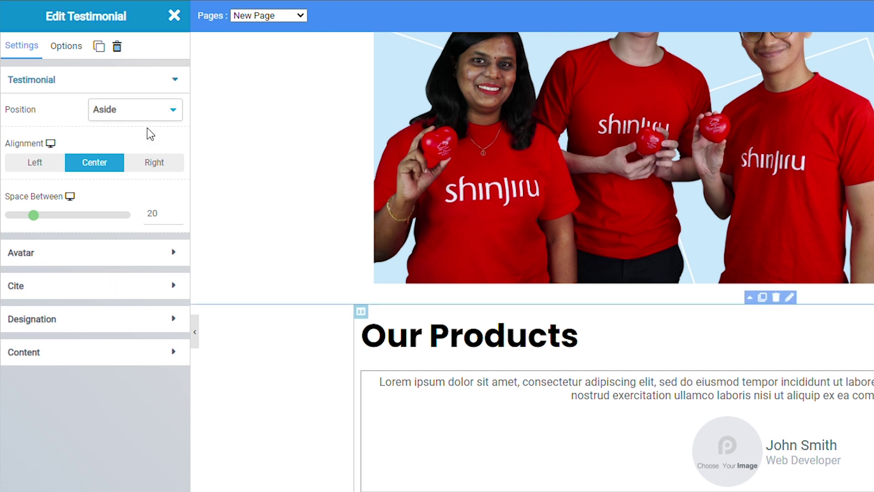
{"action": "left_click", "coordinate": [93, 287]}
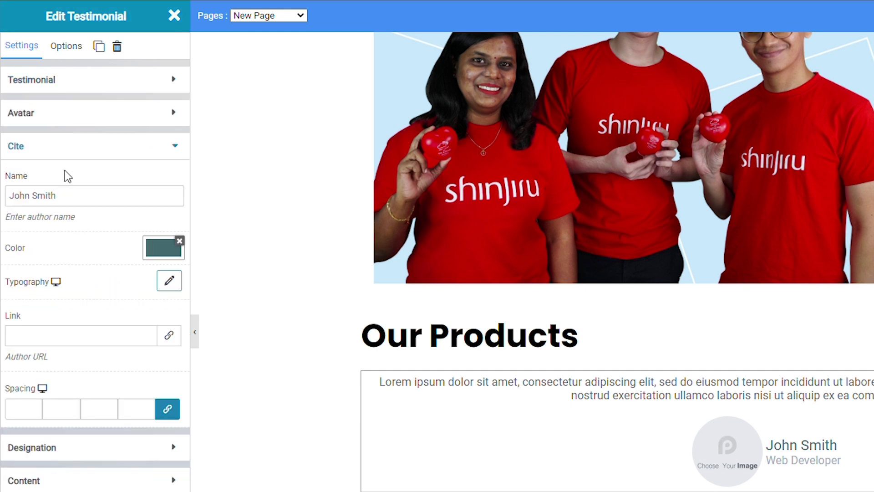
{"action": "left_click_drag", "start_coordinate": [69, 200], "coordinate": [14, 197]}
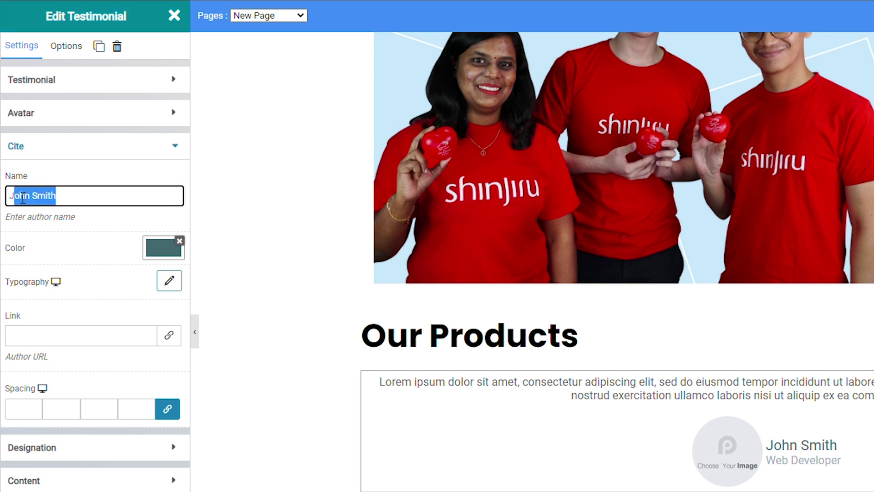
{"action": "type", "text": "Pui"}
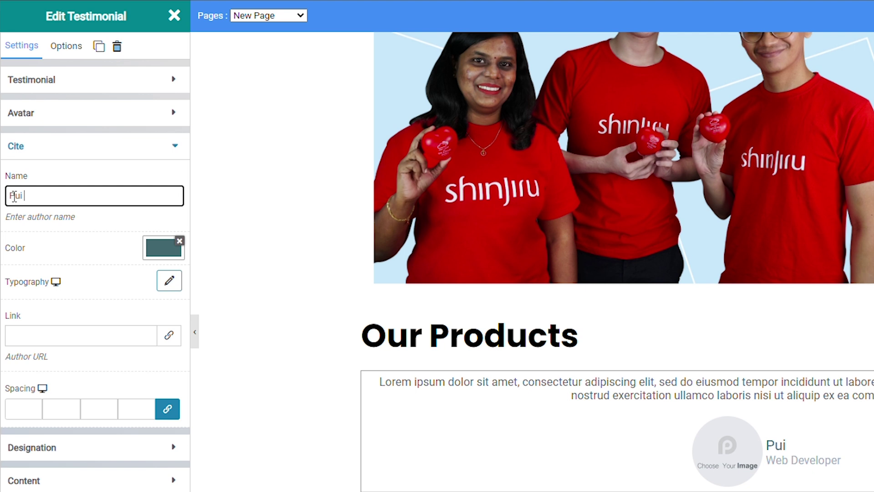
{"action": "type", "text": " t"}
{"action": "key", "text": "BackSpace"}
{"action": "type", "text": "Yan"}
{"action": "left_click", "coordinate": [91, 145]}
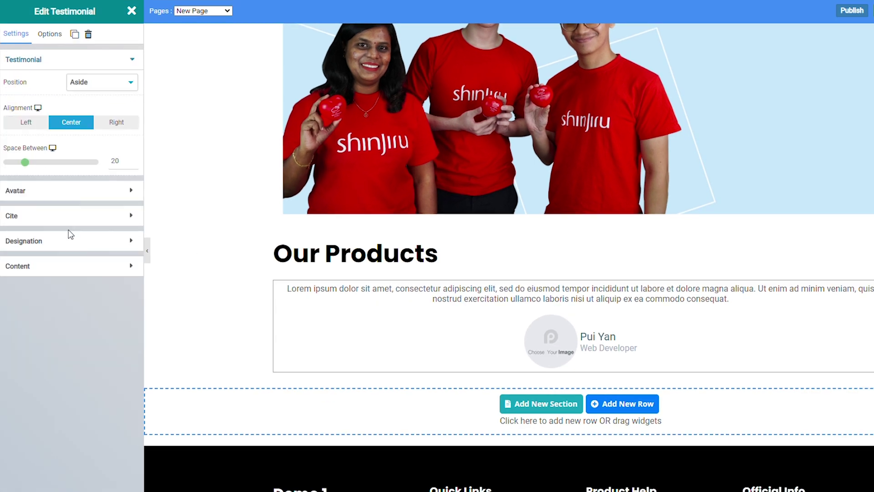
Step: Insert a testimonial slider above the existing testimonial and open its behaviour options
{"action": "left_click", "coordinate": [211, 298]}
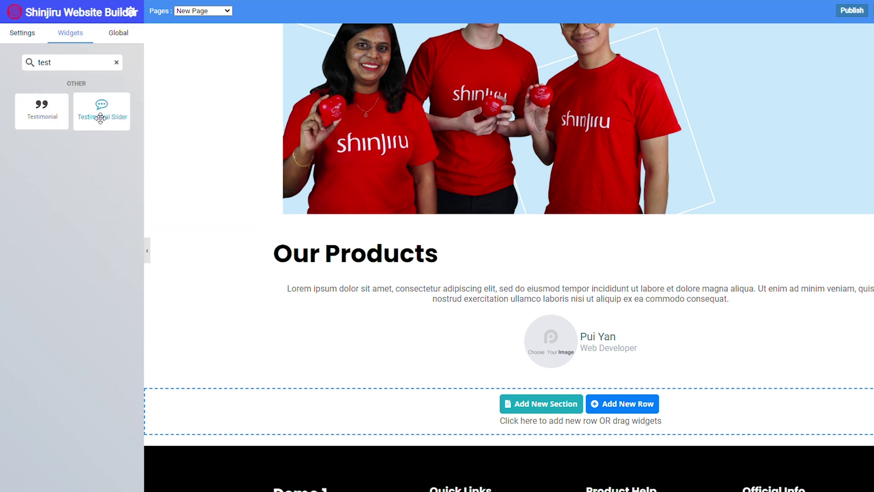
{"action": "left_click_drag", "start_coordinate": [100, 118], "coordinate": [457, 297]}
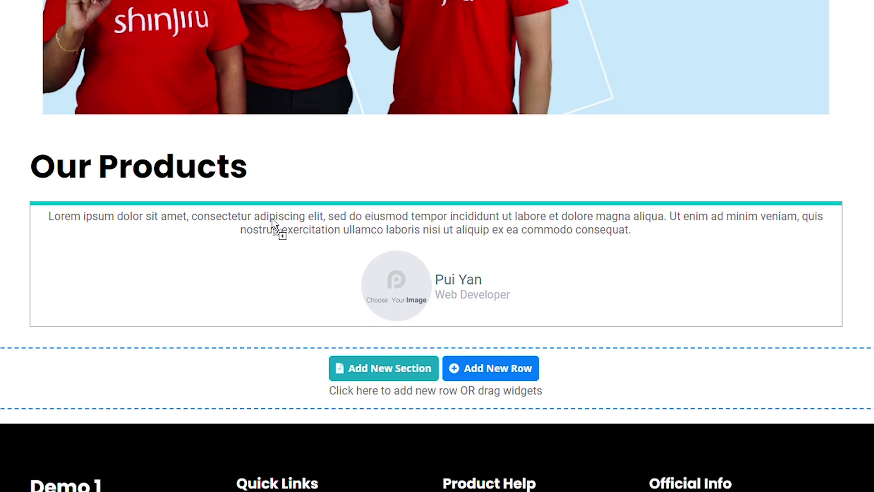
{"action": "left_click_drag", "start_coordinate": [272, 220], "coordinate": [436, 240]}
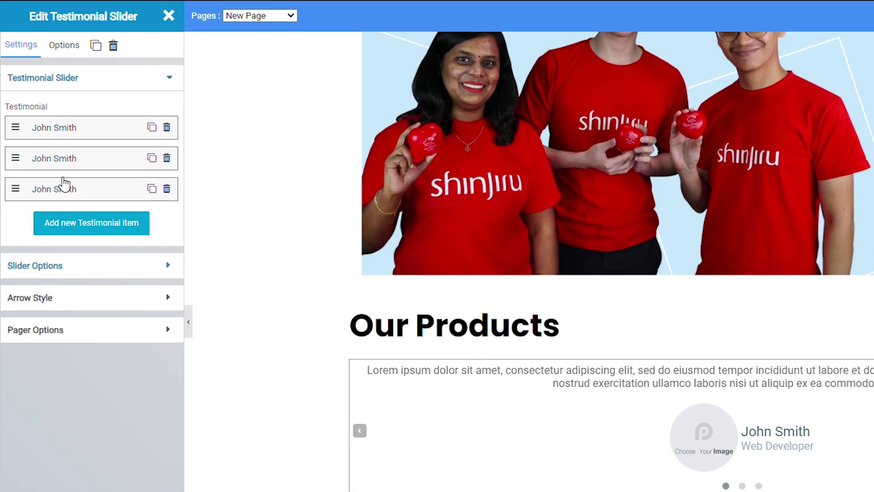
{"action": "left_click", "coordinate": [55, 265]}
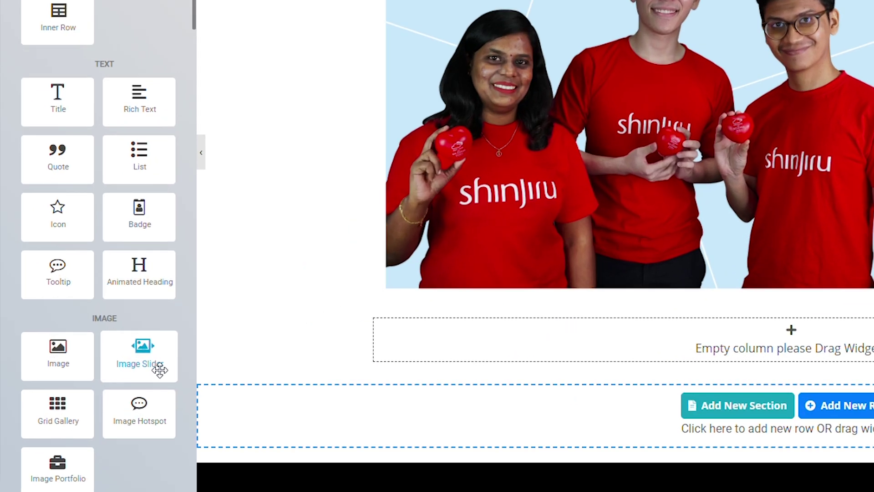
Step: Add an Image Slider to the empty column and build its gallery from selected team photos
{"action": "left_click_drag", "start_coordinate": [160, 370], "coordinate": [595, 342]}
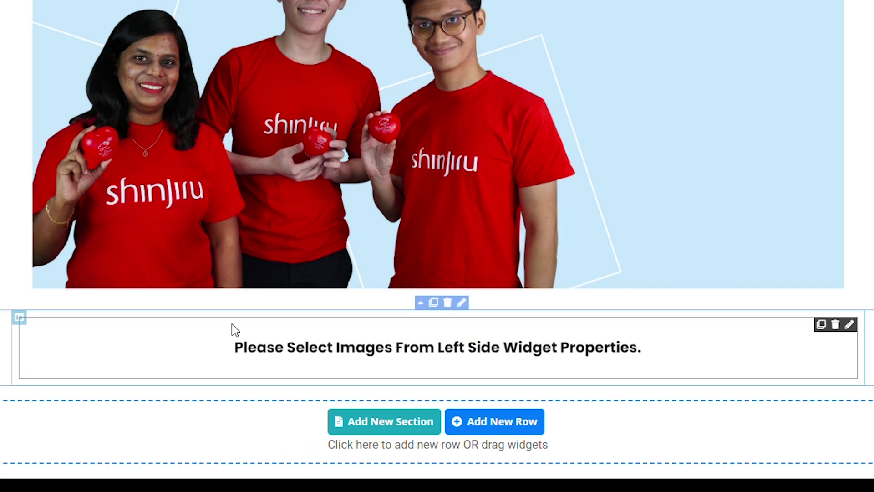
{"action": "left_click", "coordinate": [231, 325]}
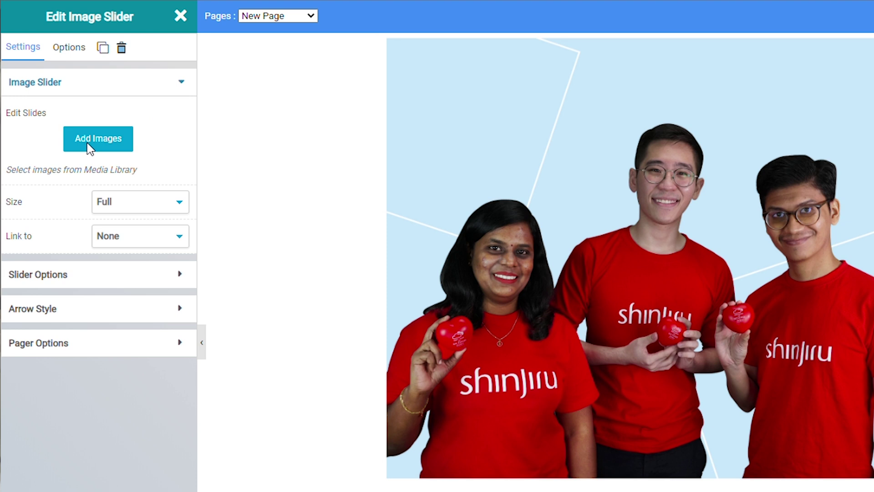
{"action": "left_click", "coordinate": [97, 145]}
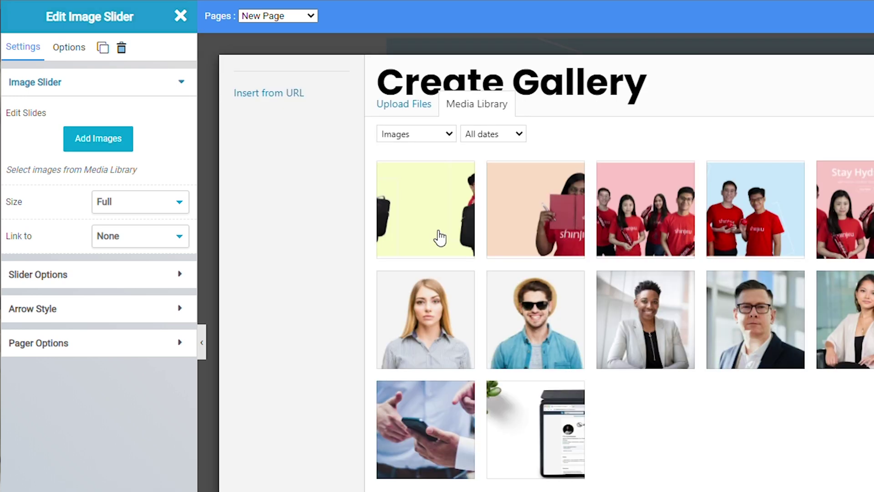
{"action": "left_click", "coordinate": [432, 234]}
{"action": "left_click", "coordinate": [775, 232], "text": "shift"}
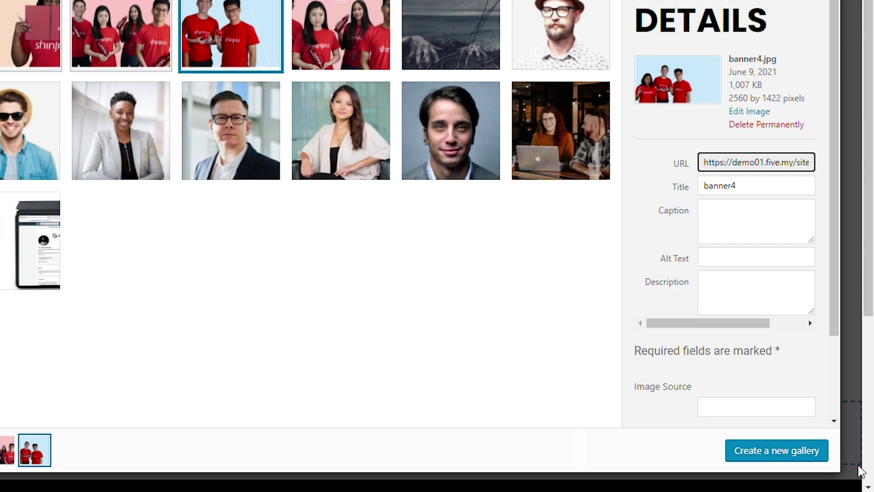
{"action": "left_click", "coordinate": [807, 451]}
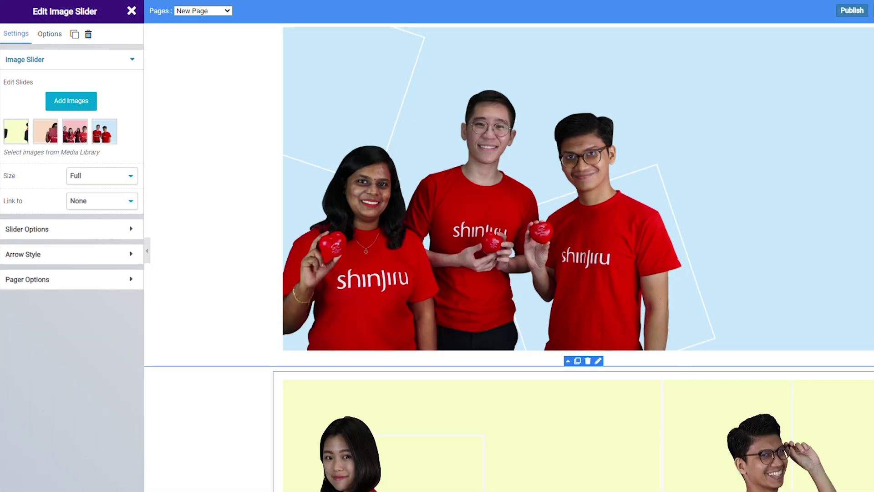
{"action": "scroll", "coordinate": [508, 255], "scroll_direction": "down", "scroll_amount": 5}
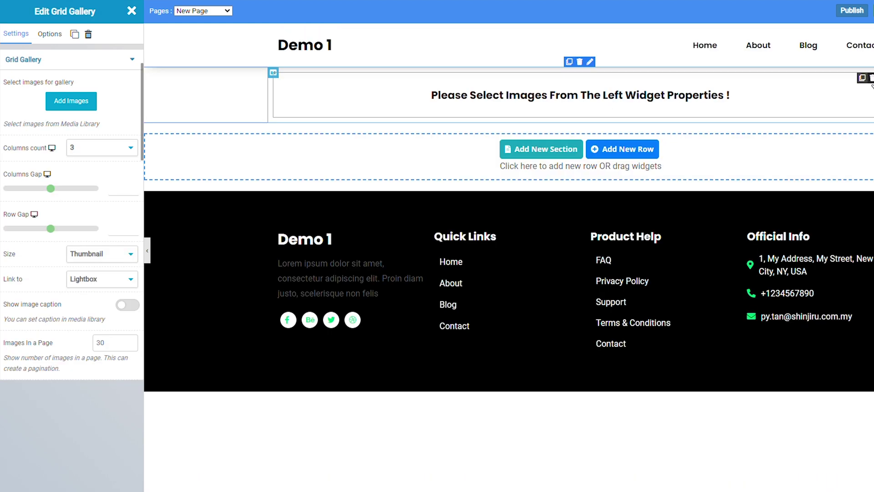
Step: Remove the empty Grid Gallery and drop a new Grid Gallery into the empty column
{"action": "left_click", "coordinate": [870, 79]}
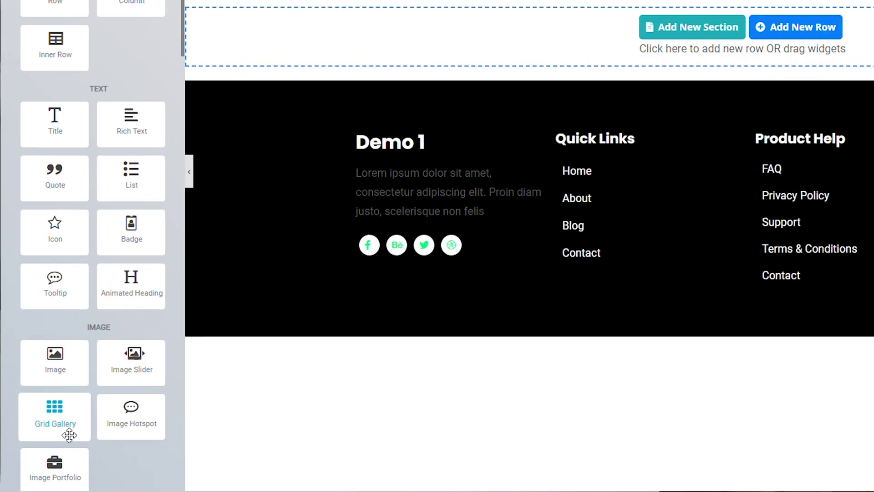
{"action": "left_click_drag", "start_coordinate": [70, 423], "coordinate": [607, 1]}
{"action": "left_click_drag", "start_coordinate": [315, 126], "coordinate": [515, 91]}
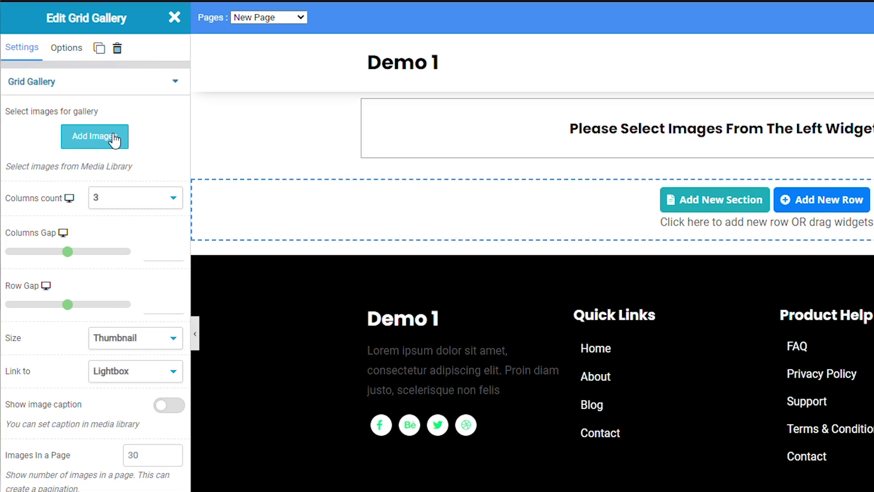
Step: Select seven portrait photos in the Media Library for the grid gallery
{"action": "left_click", "coordinate": [71, 101]}
{"action": "left_click", "coordinate": [712, 236]}
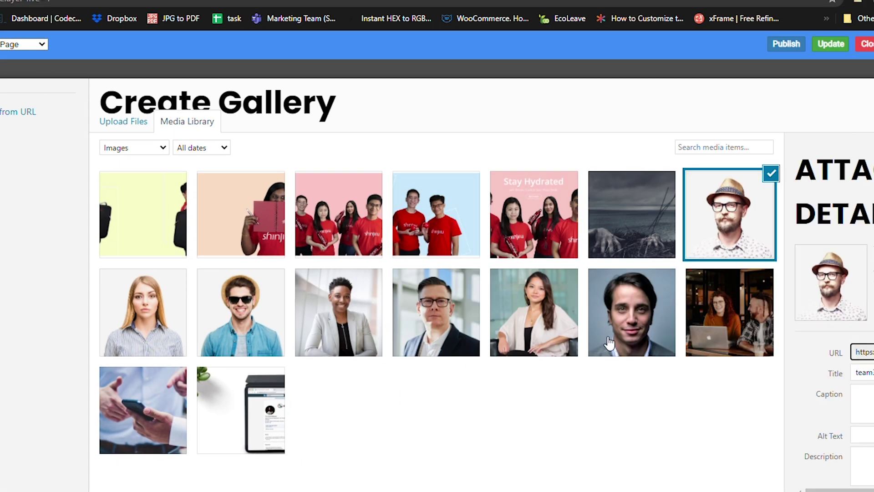
{"action": "left_click", "coordinate": [592, 339]}
{"action": "left_click", "coordinate": [512, 325]}
{"action": "left_click", "coordinate": [424, 305]}
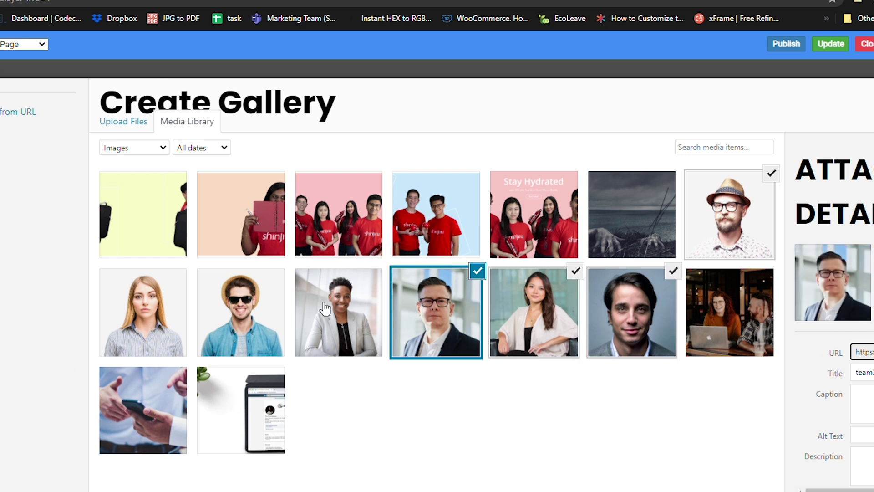
{"action": "left_click", "coordinate": [243, 314]}
{"action": "left_click", "coordinate": [344, 318]}
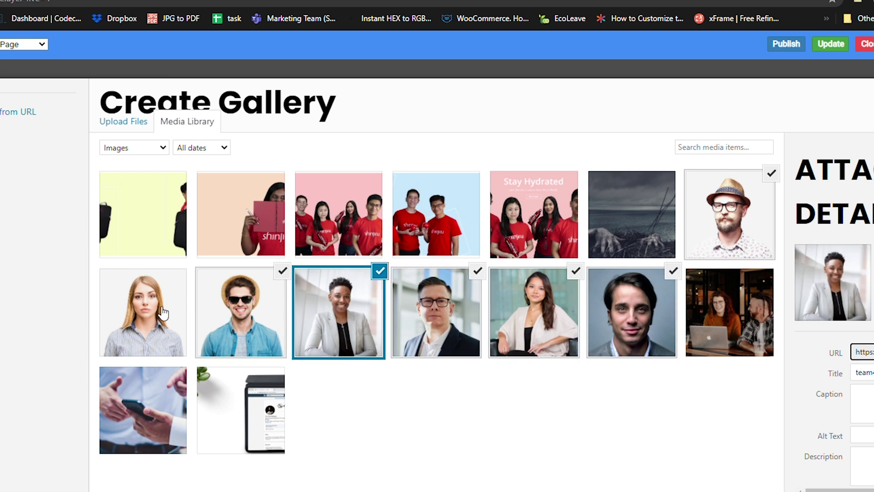
{"action": "left_click", "coordinate": [139, 317]}
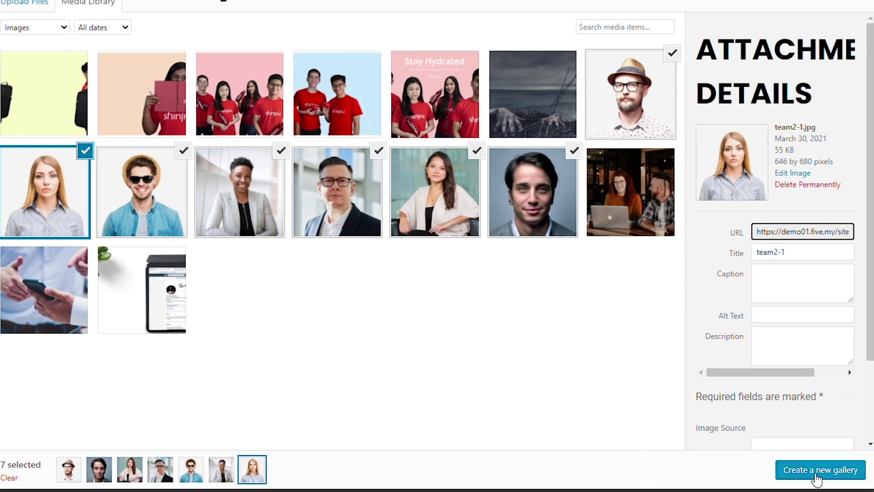
Step: Insert the seven-portrait gallery in three columns and adjust its column and row gaps
{"action": "left_click", "coordinate": [816, 478]}
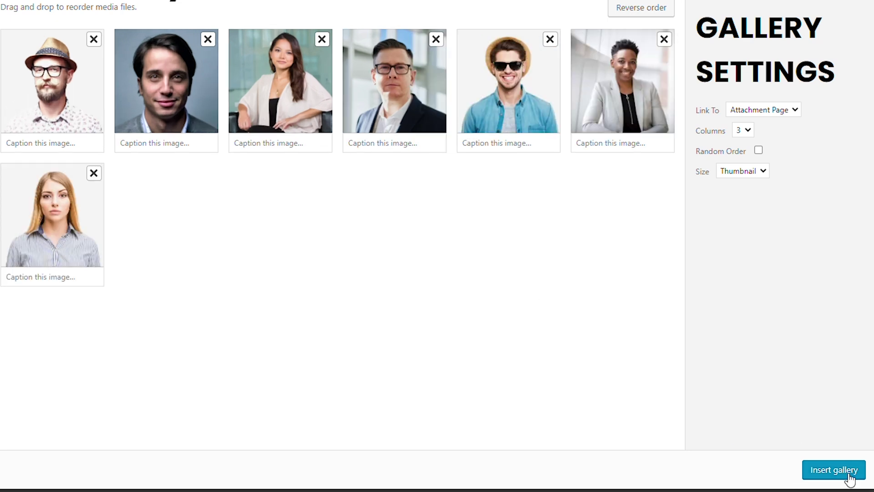
{"action": "left_click", "coordinate": [849, 474]}
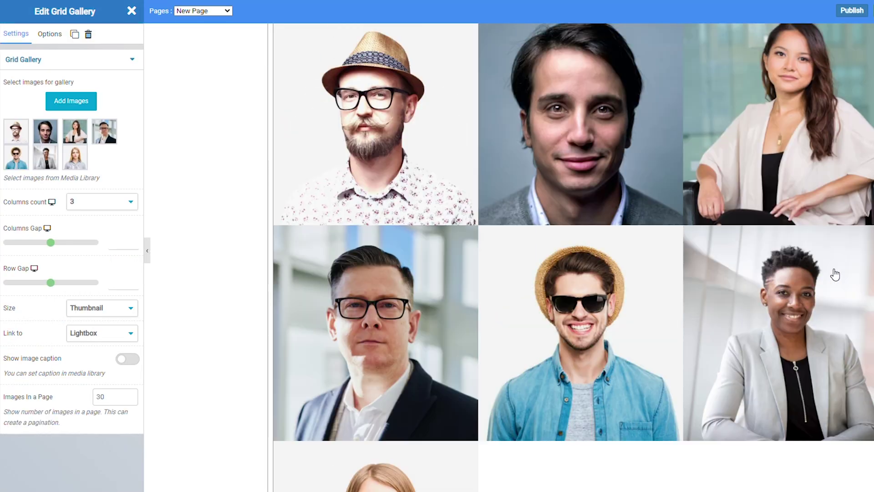
{"action": "scroll", "coordinate": [834, 274], "scroll_direction": "down", "scroll_amount": 5}
{"action": "scroll", "coordinate": [531, 311], "scroll_direction": "up", "scroll_amount": 3}
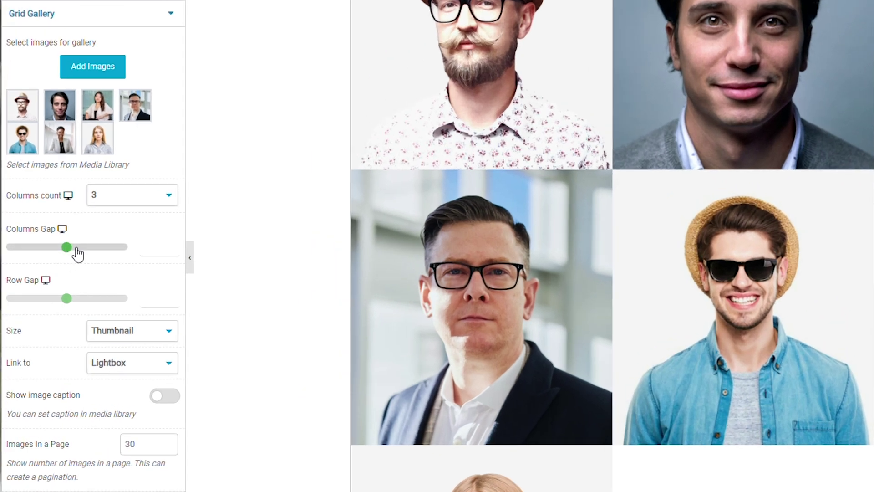
{"action": "left_click_drag", "start_coordinate": [74, 253], "coordinate": [58, 255]}
{"action": "left_click_drag", "start_coordinate": [69, 301], "coordinate": [44, 291]}
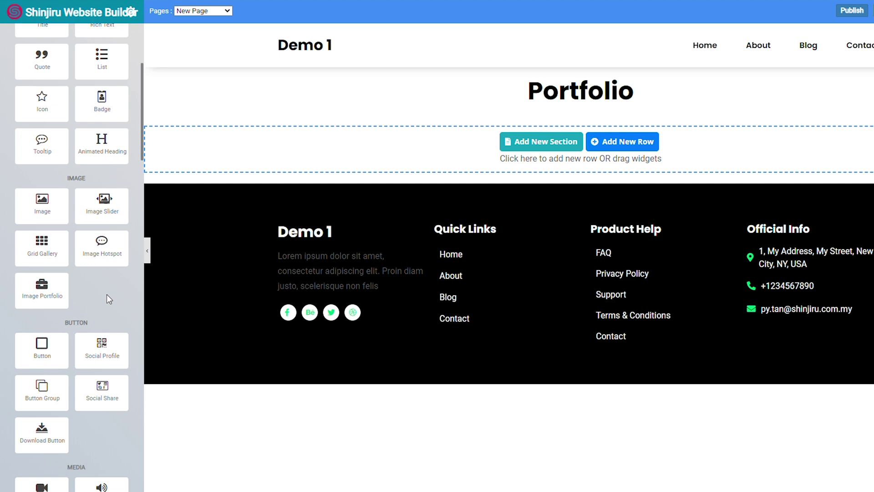
Step: Place an Image Portfolio below the Portfolio heading and add a second image item
{"action": "left_click_drag", "start_coordinate": [59, 286], "coordinate": [189, 142]}
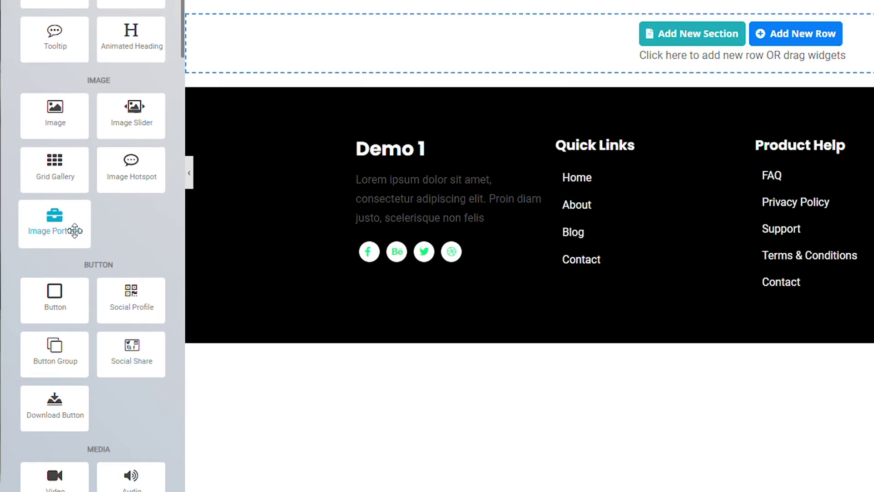
{"action": "left_click_drag", "start_coordinate": [74, 273], "coordinate": [560, 87]}
{"action": "left_click_drag", "start_coordinate": [355, 144], "coordinate": [353, 132]}
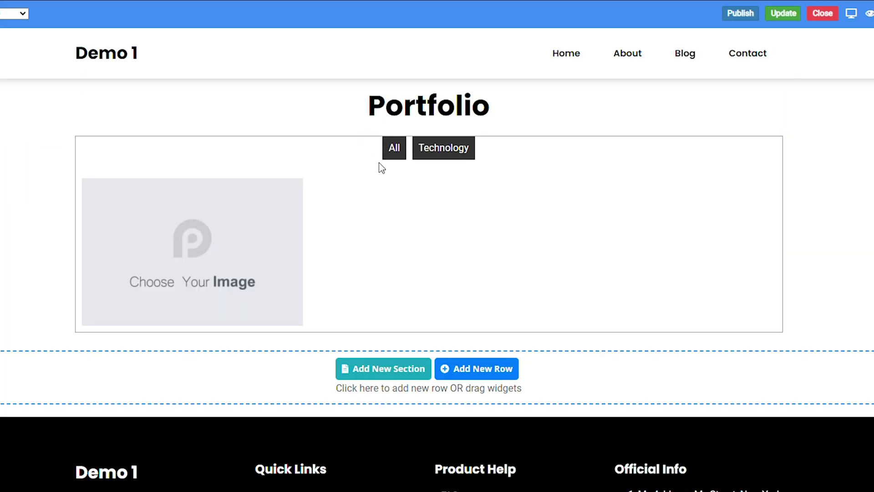
{"action": "left_click", "coordinate": [437, 152]}
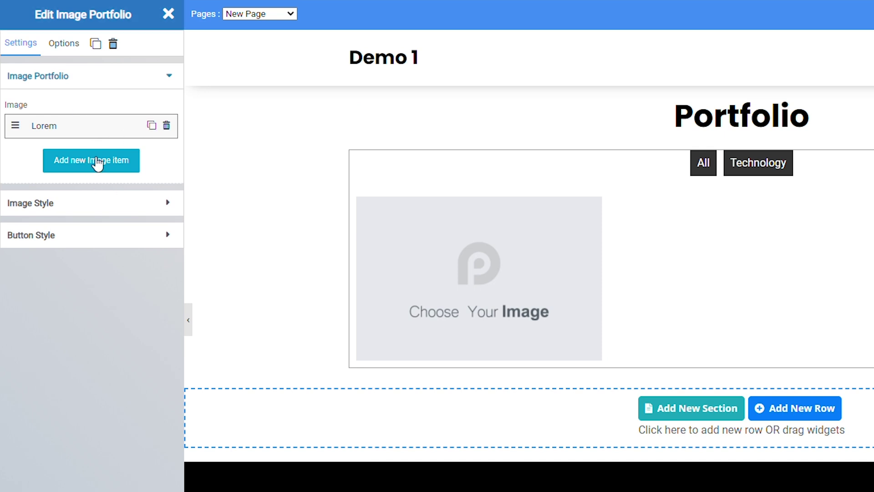
{"action": "left_click", "coordinate": [127, 168]}
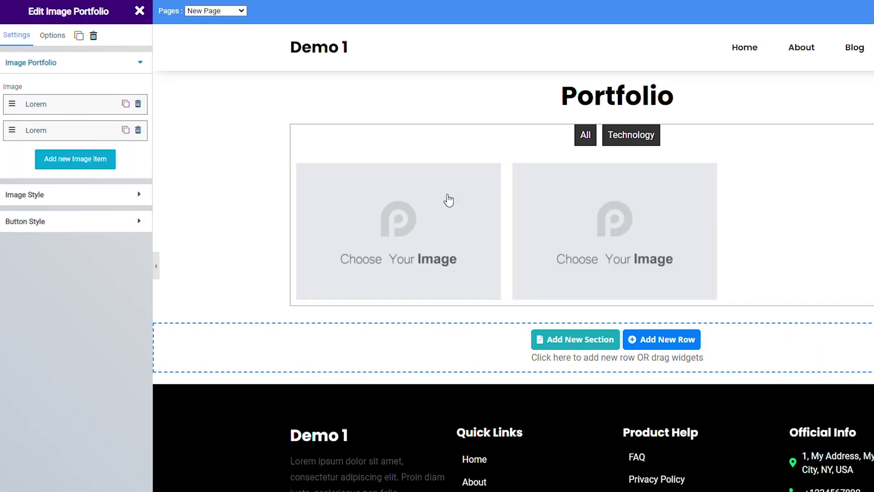
Step: Set the second portfolio item's image to the pink group photo
{"action": "left_click", "coordinate": [35, 125]}
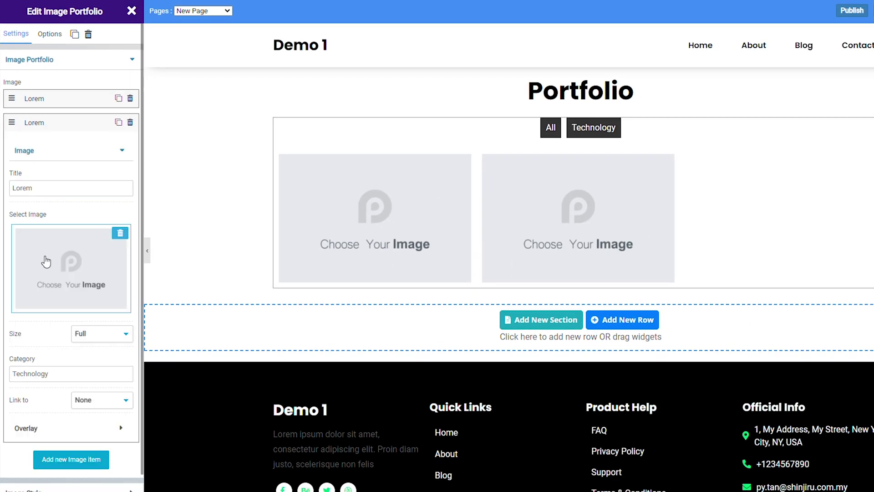
{"action": "left_click", "coordinate": [94, 276]}
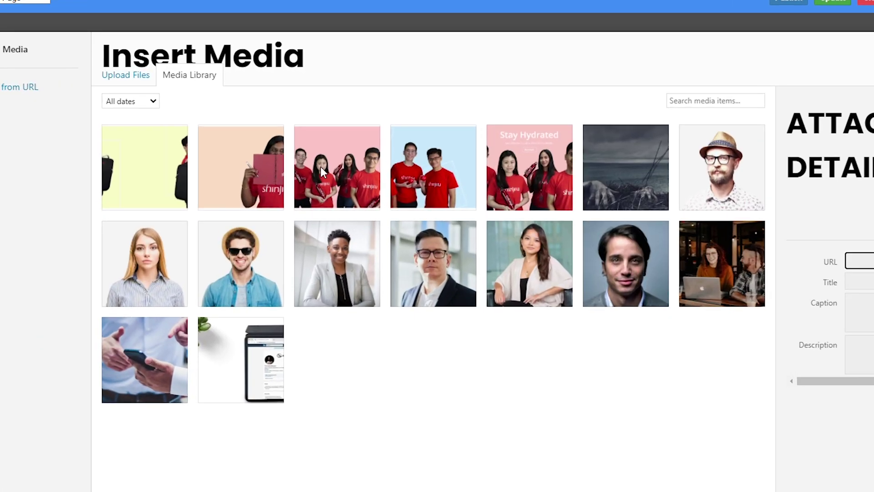
{"action": "left_click", "coordinate": [351, 182]}
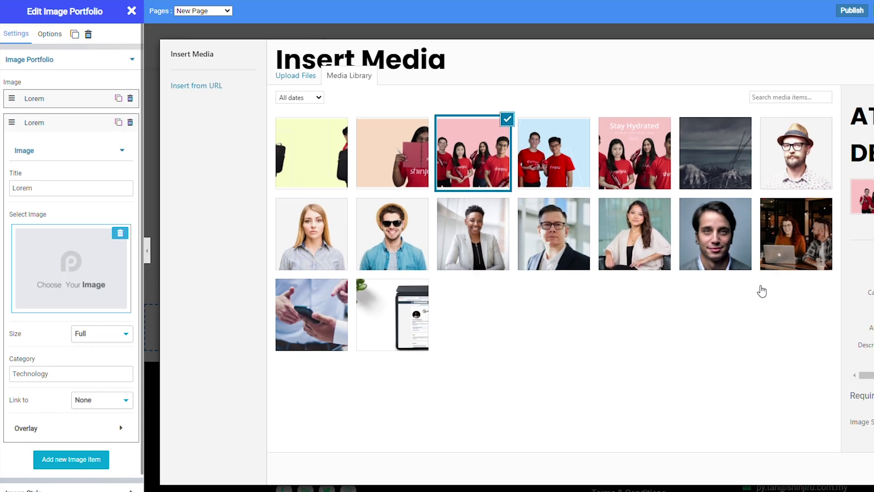
{"action": "left_click", "coordinate": [808, 454]}
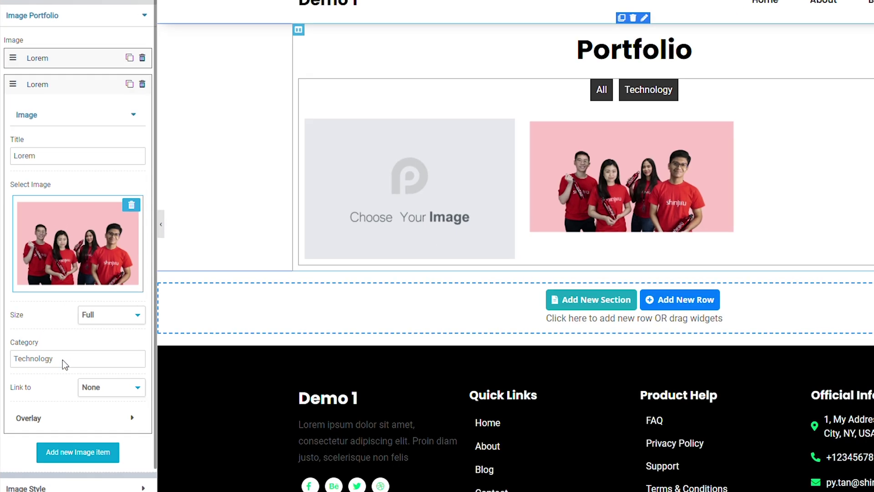
Step: Change the second item's category from Technology to People
{"action": "left_click", "coordinate": [61, 374]}
{"action": "key", "text": "ctrl+a"}
{"action": "key", "text": "BackSpace"}
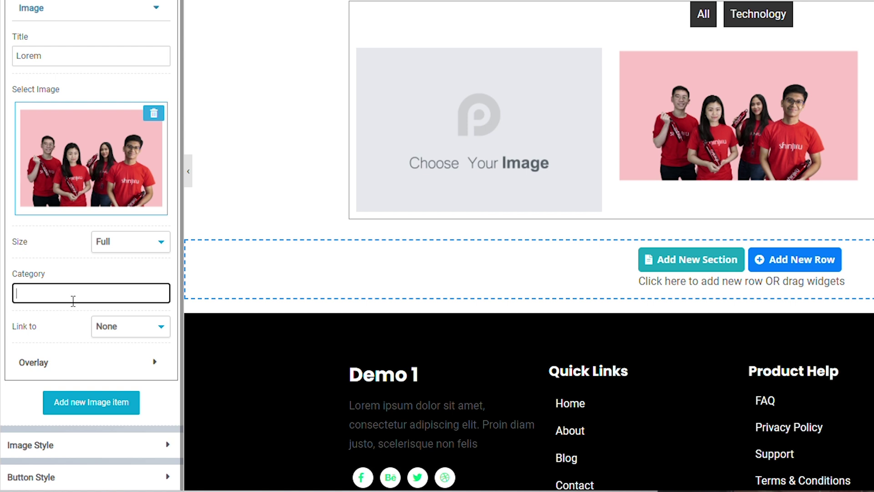
{"action": "type", "text": "P"}
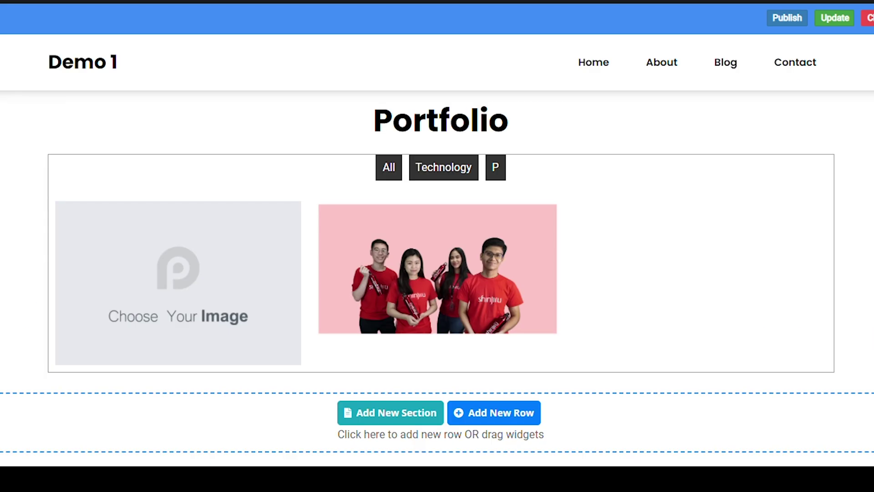
{"action": "type", "text": "eople"}
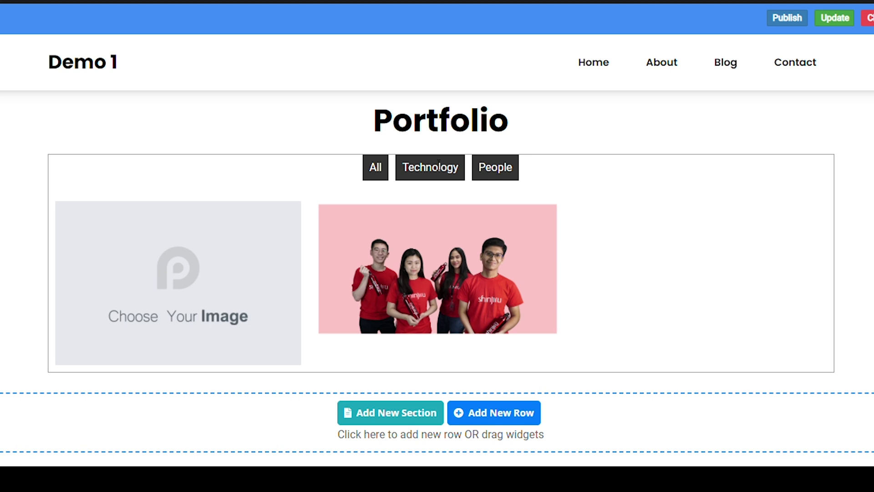
{"action": "mouse_move", "coordinate": [464, 152]}
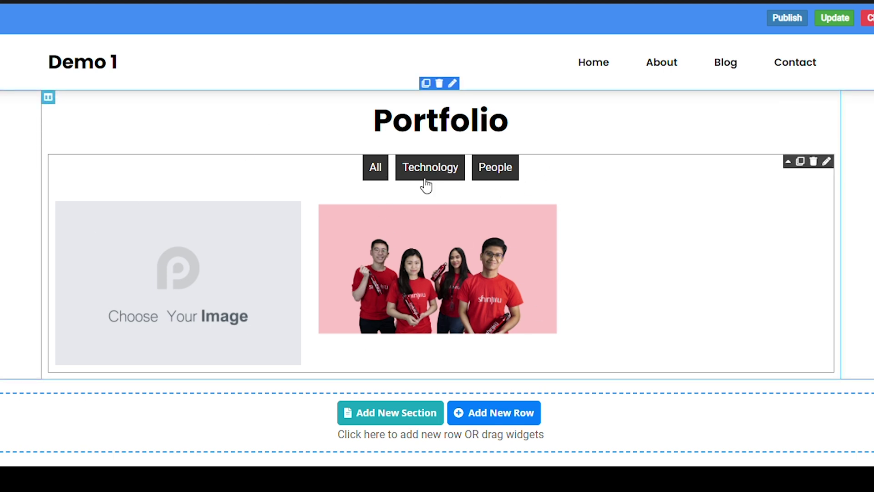
Step: Reopen the portfolio settings and review its Image Style and Button Style options
{"action": "left_click", "coordinate": [567, 186]}
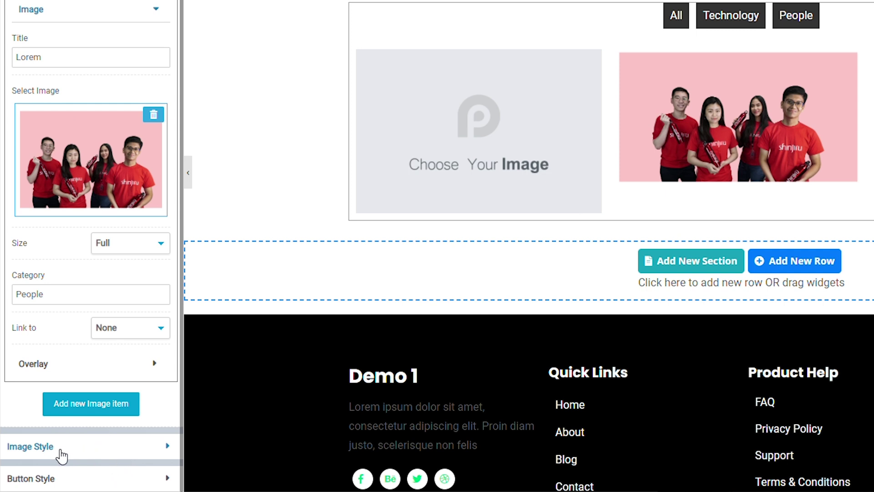
{"action": "left_click", "coordinate": [45, 465]}
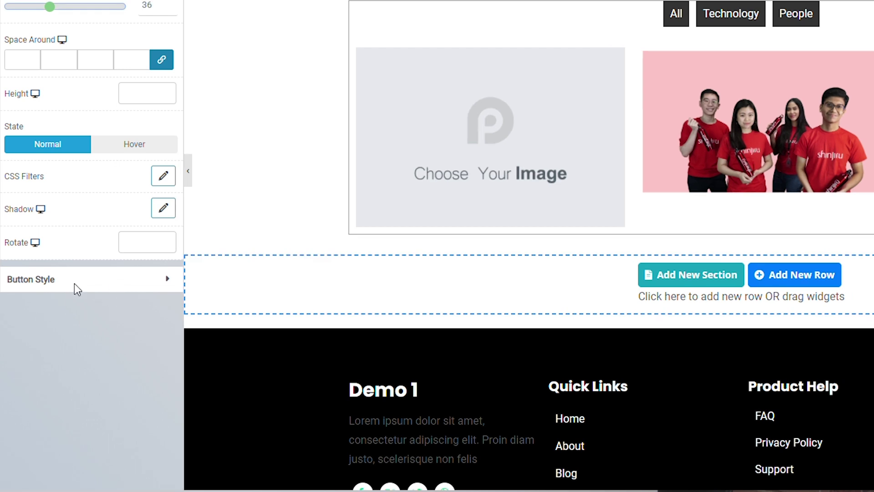
{"action": "left_click", "coordinate": [116, 279]}
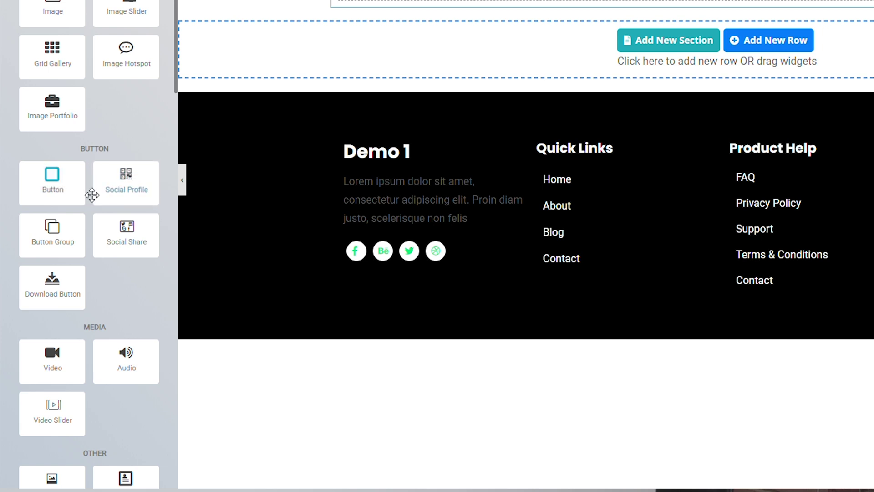
Step: Add a Button in the empty row, label it 'Learn More', and paste in its link
{"action": "left_click_drag", "start_coordinate": [66, 184], "coordinate": [446, 11]}
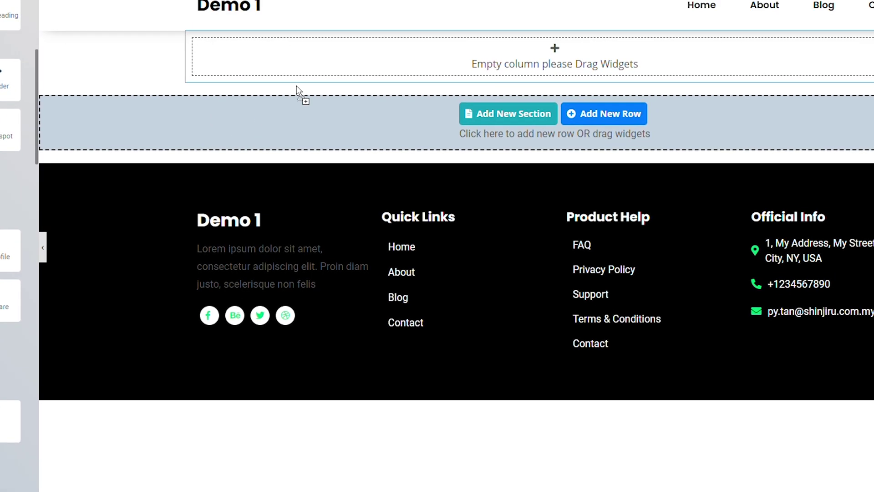
{"action": "left_click_drag", "start_coordinate": [296, 86], "coordinate": [343, 54]}
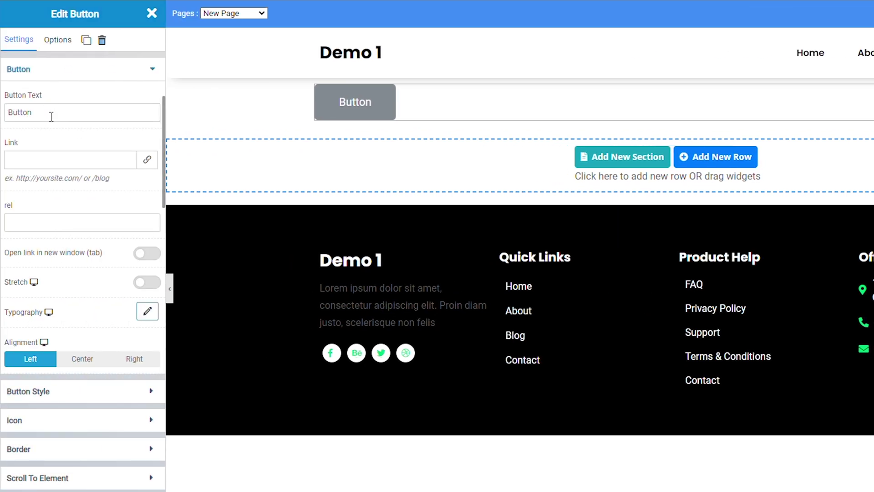
{"action": "triple_click", "coordinate": [52, 116]}
{"action": "type", "text": "Learn More"}
{"action": "left_click", "coordinate": [59, 162]}
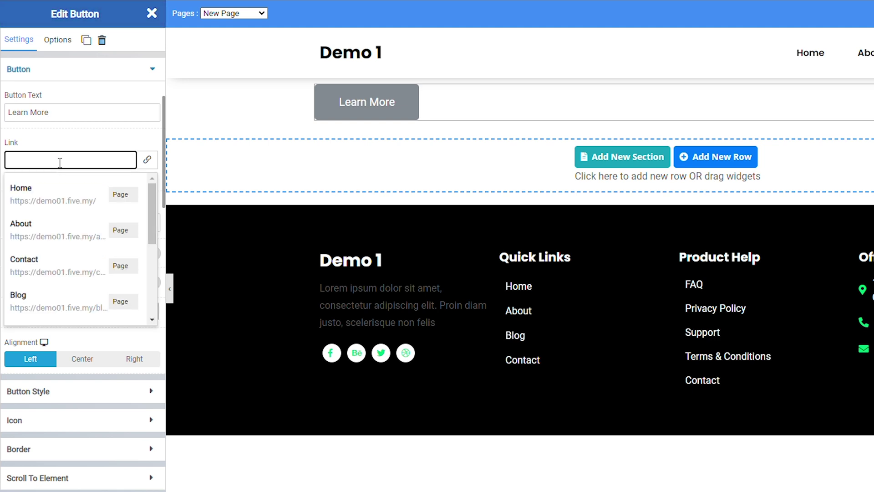
{"action": "key", "text": "ctrl+v"}
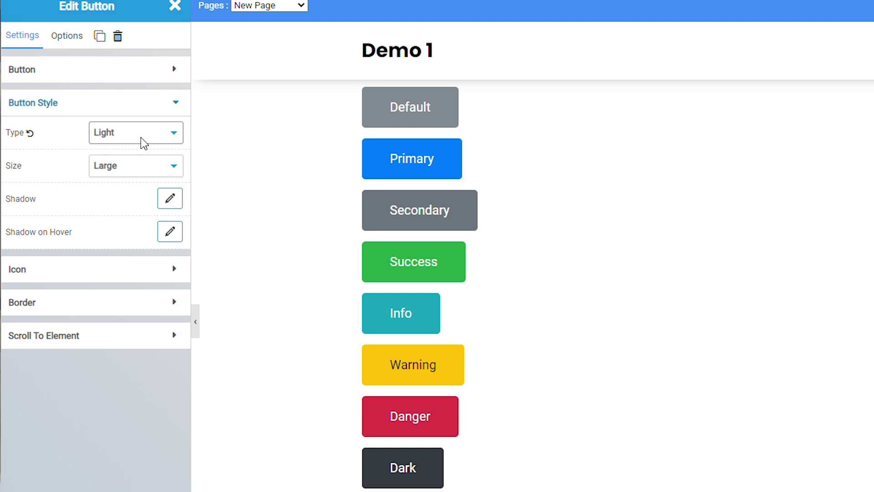
Step: Switch the Light button to Custom type with a blue #4b9fe0 background
{"action": "left_click", "coordinate": [141, 137]}
{"action": "left_click", "coordinate": [97, 178]}
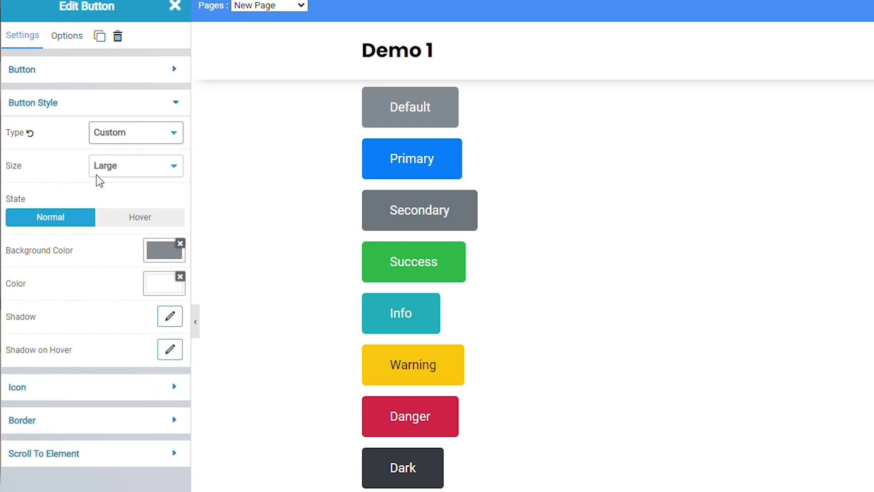
{"action": "left_click", "coordinate": [165, 250]}
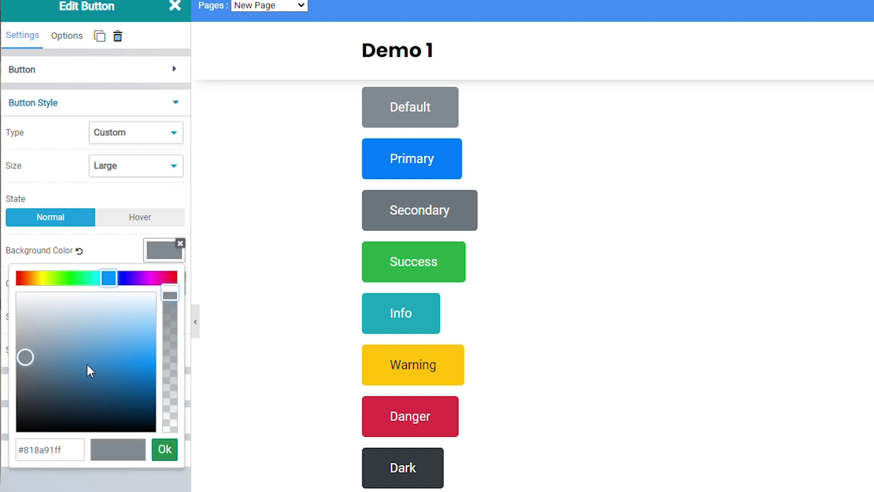
{"action": "left_click", "coordinate": [115, 350]}
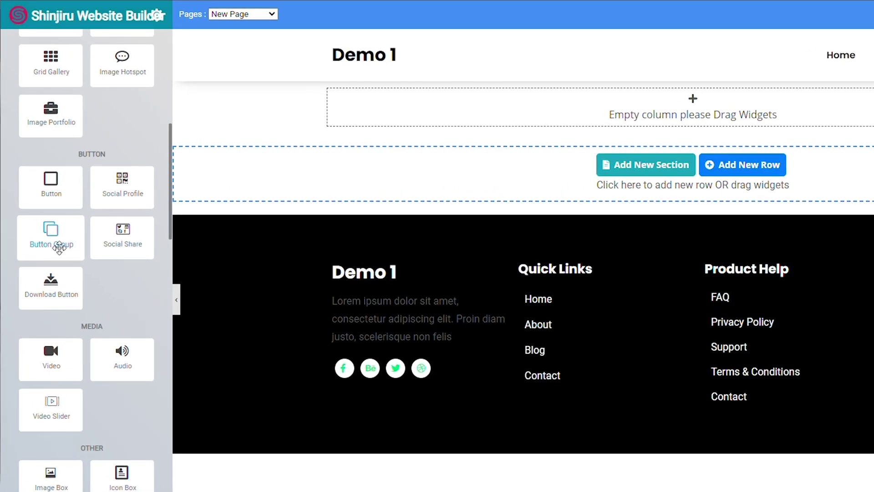
Step: Drop a Button Group into the empty column and duplicate an item to make three buttons
{"action": "left_click_drag", "start_coordinate": [59, 246], "coordinate": [549, 107]}
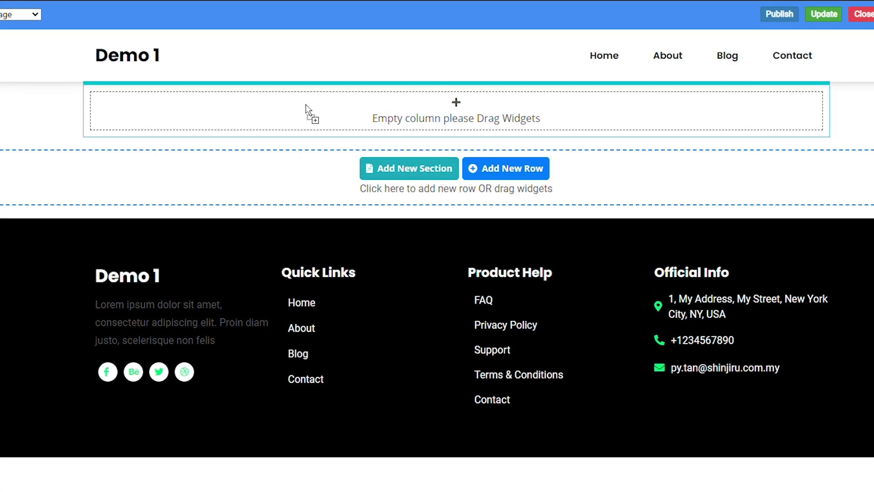
{"action": "left_click_drag", "start_coordinate": [312, 111], "coordinate": [308, 109]}
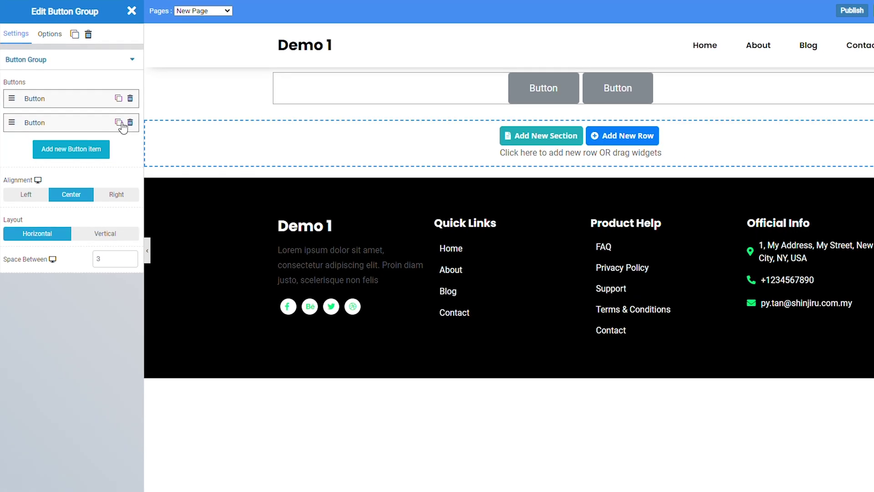
{"action": "left_click", "coordinate": [142, 147]}
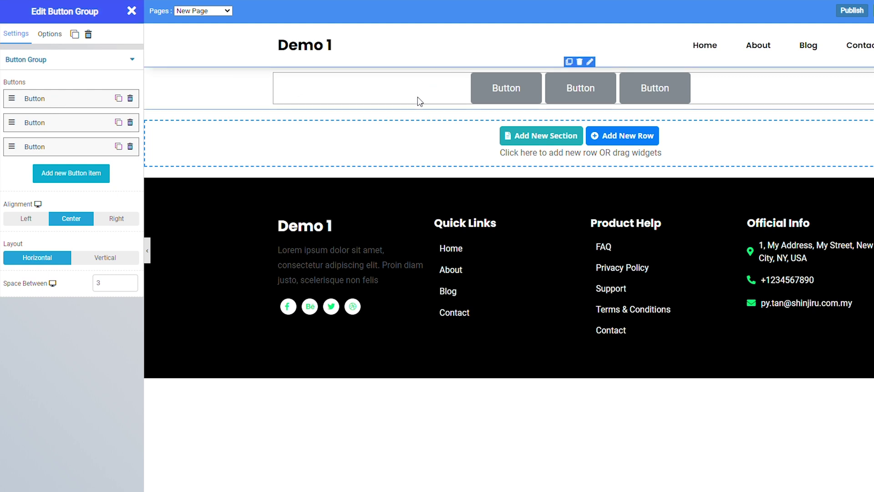
{"action": "left_click", "coordinate": [518, 93]}
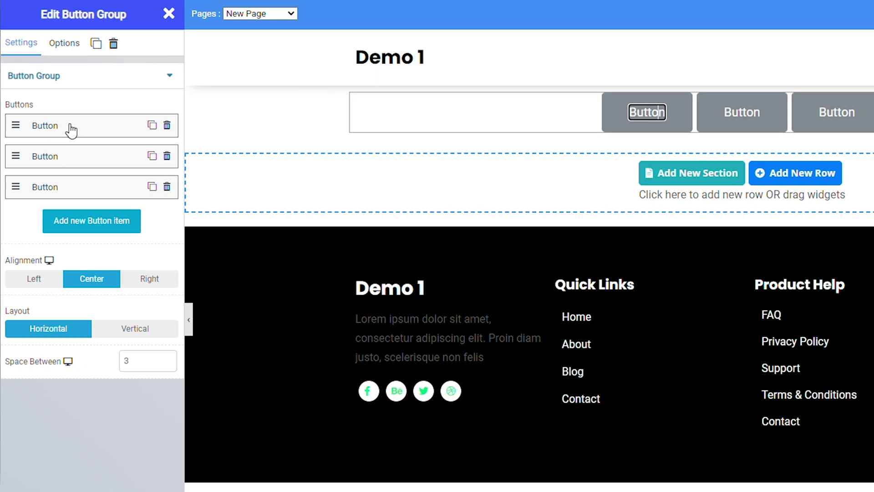
{"action": "left_click", "coordinate": [71, 131]}
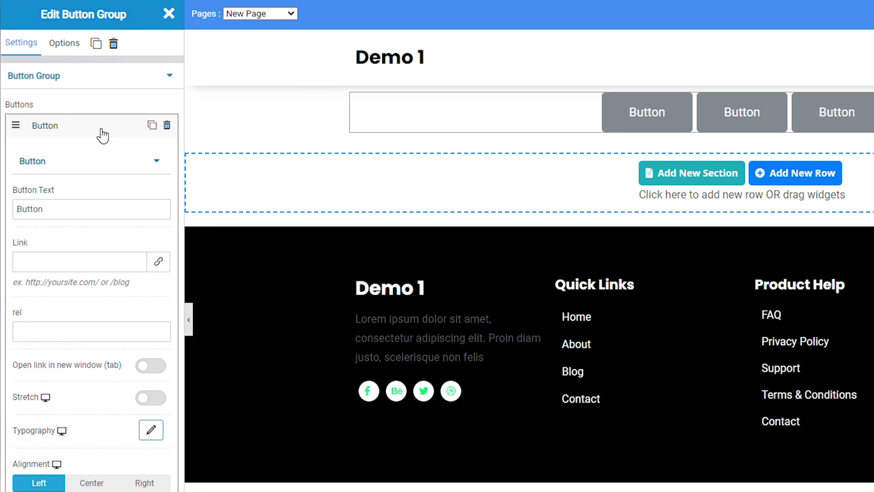
{"action": "left_click", "coordinate": [59, 210]}
{"action": "key", "text": "BackSpace"}
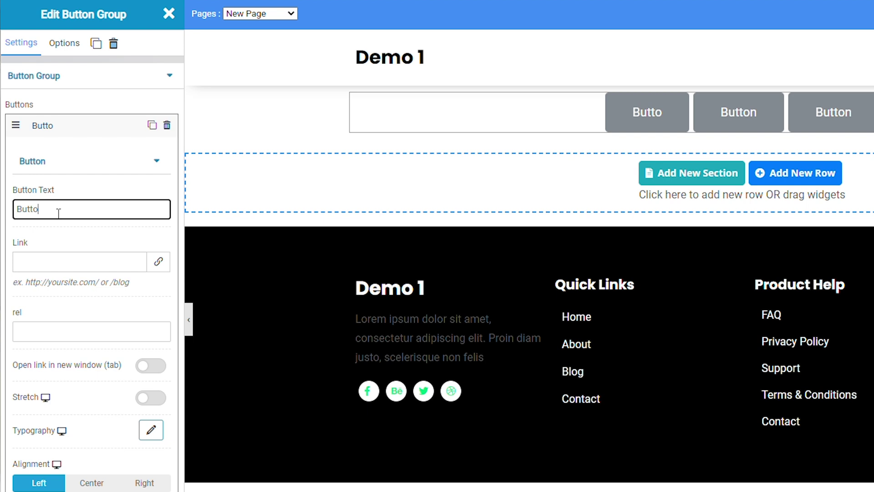
{"action": "key", "text": "BackSpace"}
{"action": "key", "text": "BackSpace"}
{"action": "key", "text": "BackSpace"}
{"action": "key", "text": "BackSpace"}
{"action": "key", "text": "BackSpace"}
{"action": "type", "text": "Click Me"}
{"action": "left_click", "coordinate": [71, 263]}
{"action": "type", "text": "www.shinjiru"}
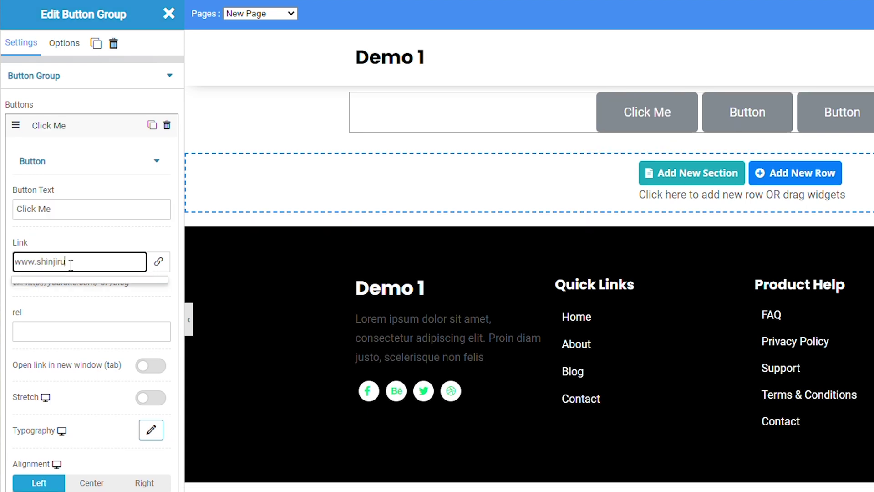
{"action": "type", "text": ".com.my"}
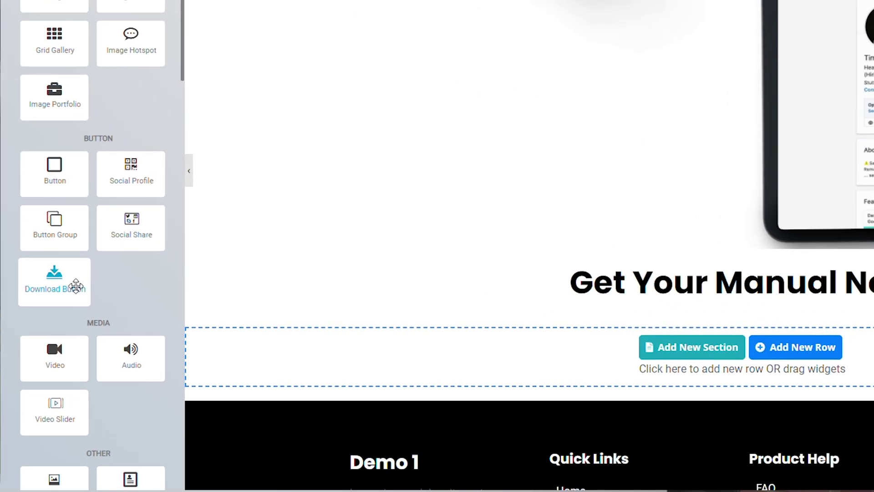
Step: Add a Download Button under 'Get Your Manual Now' serving PDF-Handbook.pdf
{"action": "left_click_drag", "start_coordinate": [76, 286], "coordinate": [673, 302]}
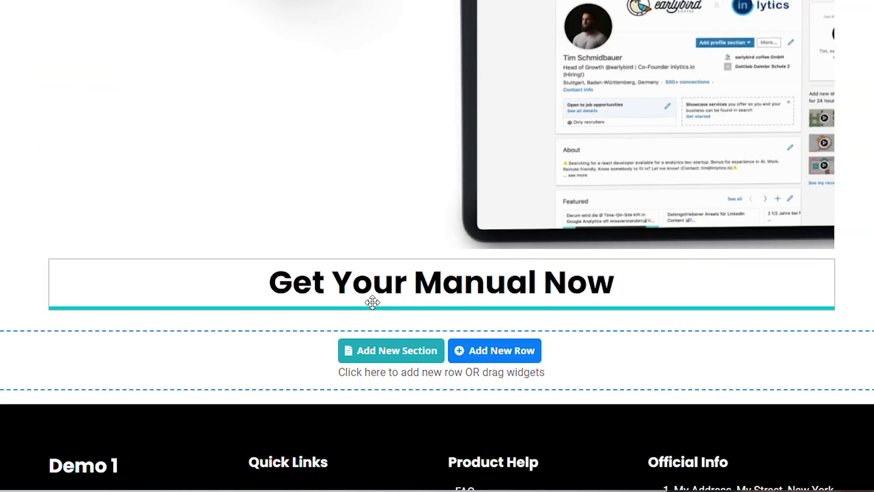
{"action": "left_click_drag", "start_coordinate": [372, 302], "coordinate": [353, 370]}
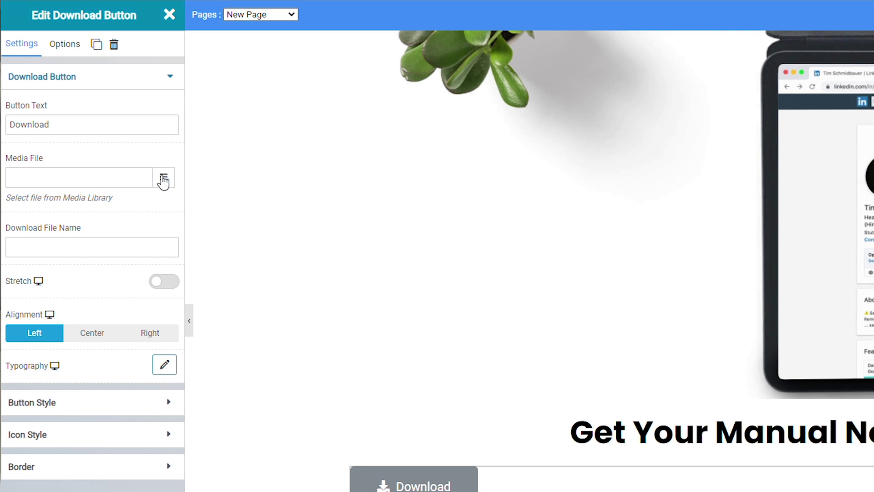
{"action": "left_click", "coordinate": [165, 178]}
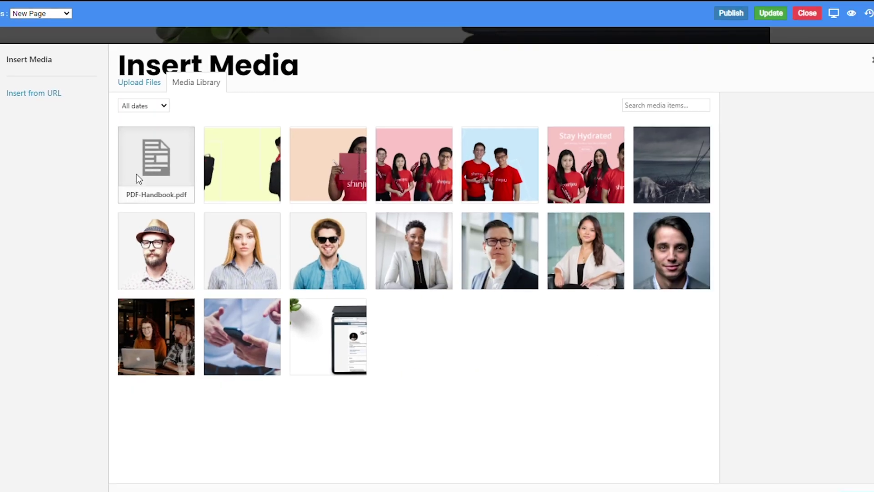
{"action": "left_click", "coordinate": [138, 173]}
{"action": "left_click", "coordinate": [807, 453]}
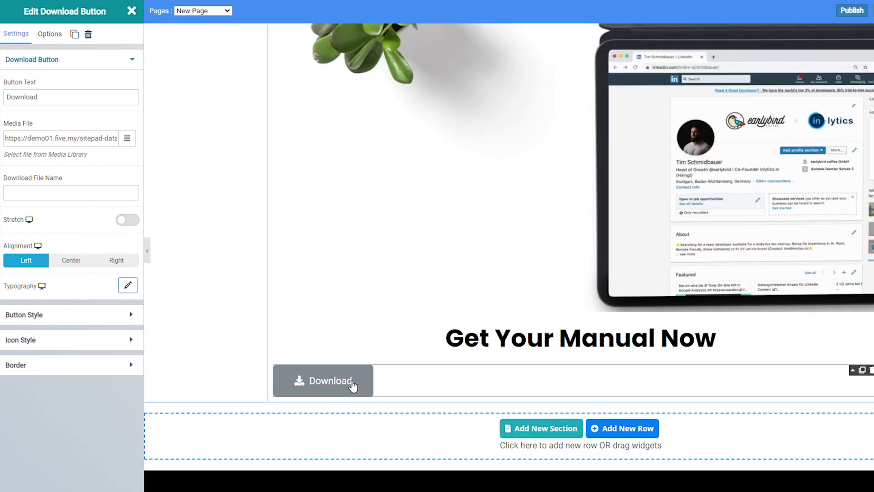
Step: Give the Download button the Info style and center its alignment
{"action": "left_click", "coordinate": [336, 388]}
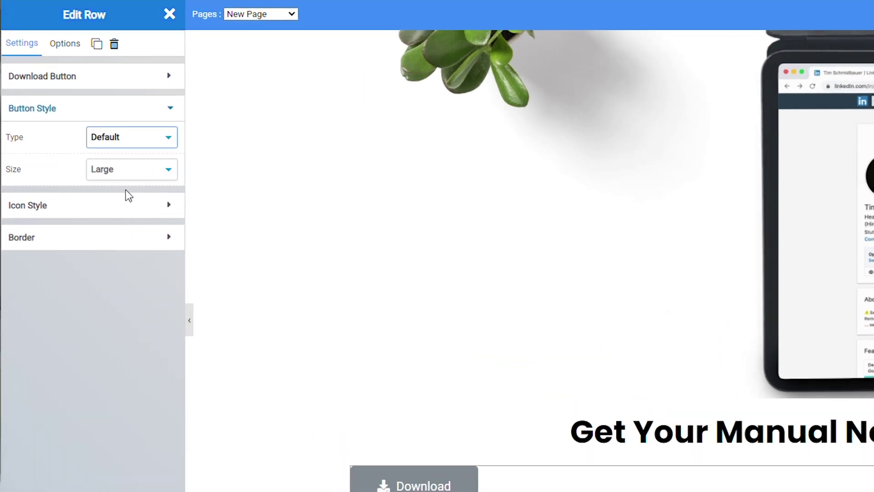
{"action": "key", "text": "i"}
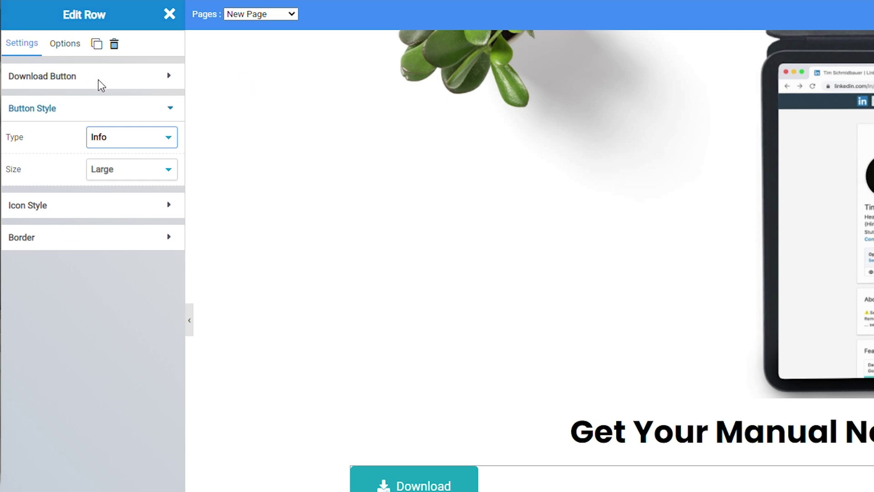
{"action": "left_click", "coordinate": [96, 76]}
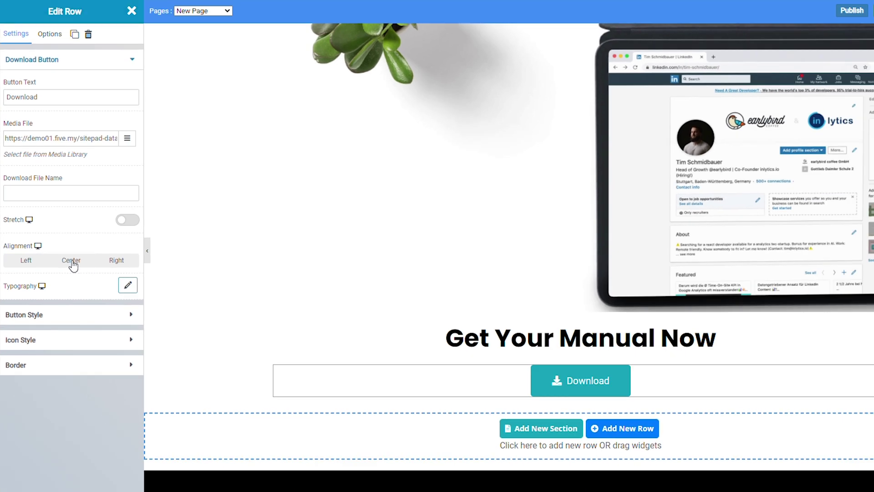
{"action": "left_click", "coordinate": [91, 269]}
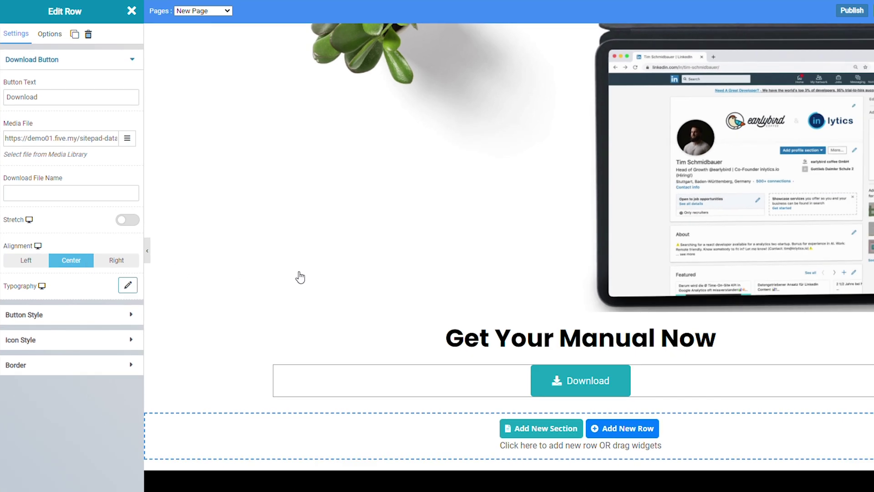